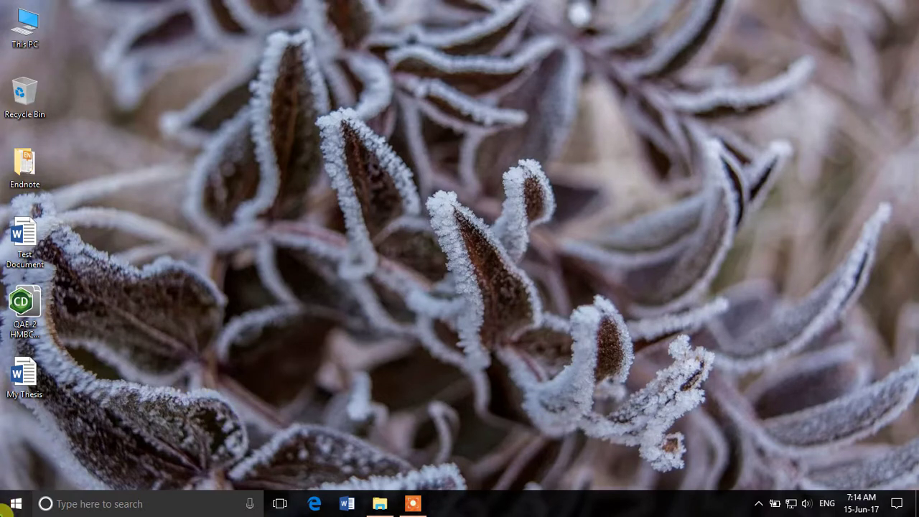
Open the Windows Start menu from the taskbar's Start button.
left_click(15, 503)
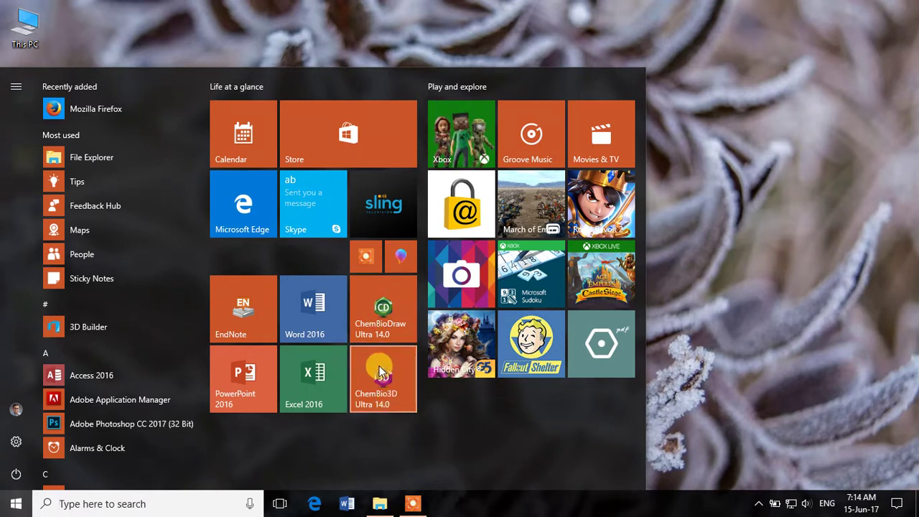
Launch ChemBioDraw Ultra 14.0 with a blank Untitled Document-1, then minimize it to the desktop.
left_click(377, 301)
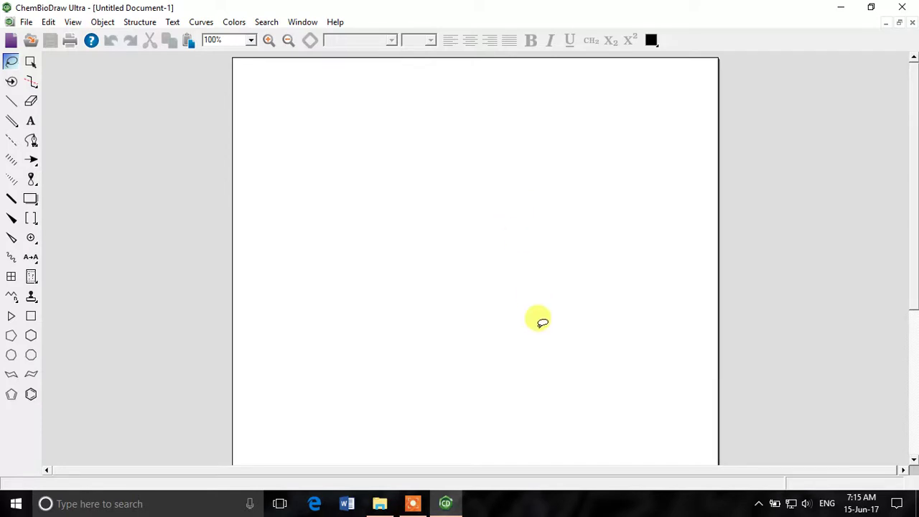
left_click(445, 504)
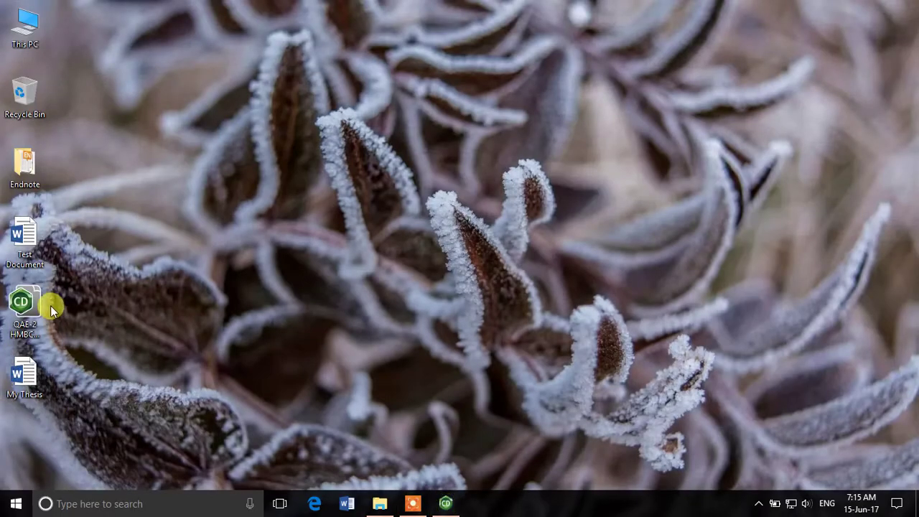
Open QAE-2 HMBC, COSY, & NOESY.cdx from the desktop and close it again.
double_click(47, 306)
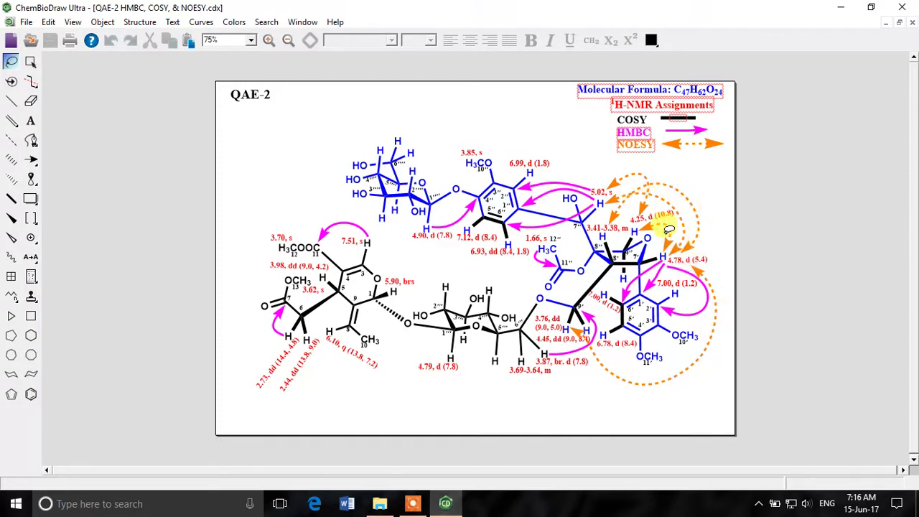
left_click(912, 22)
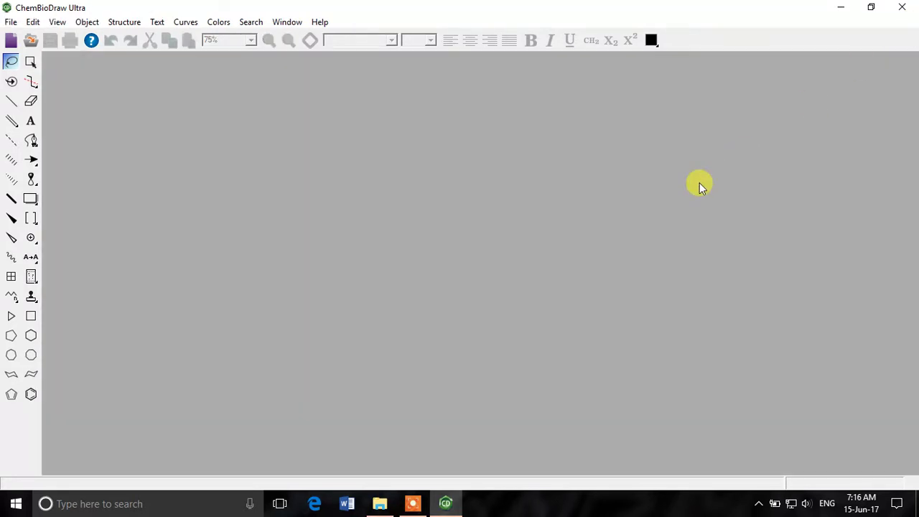
Create Untitled Document-2, sketch a test naphthalene, then delete it to leave a blank page.
left_click(11, 39)
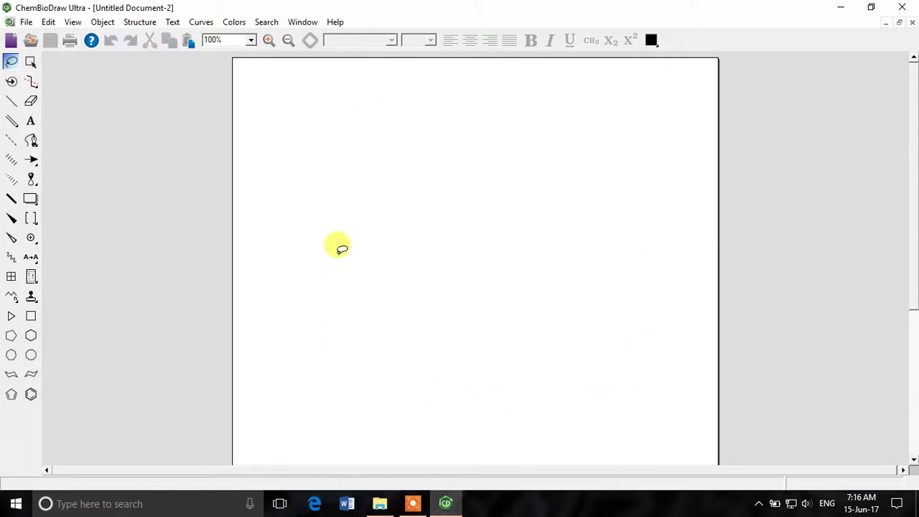
left_click(31, 394)
left_click(483, 222)
left_click(506, 223)
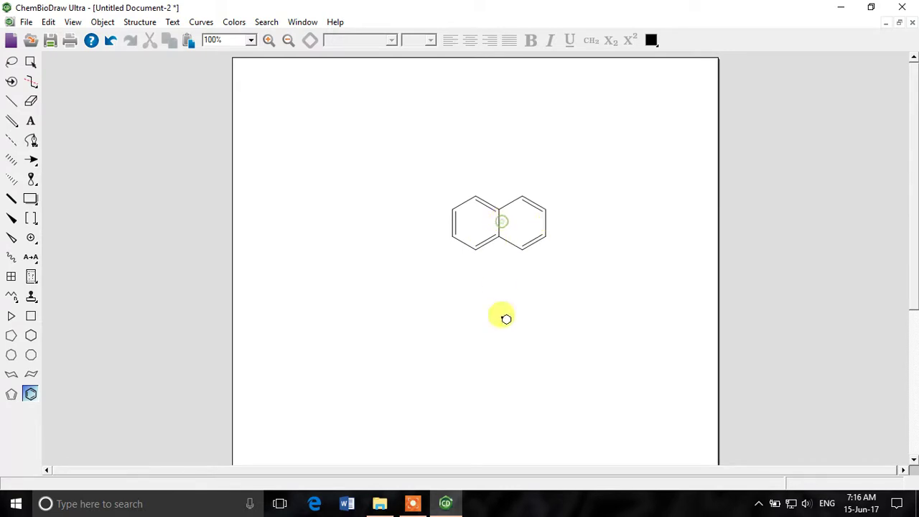
left_click(11, 63)
left_click(10, 63)
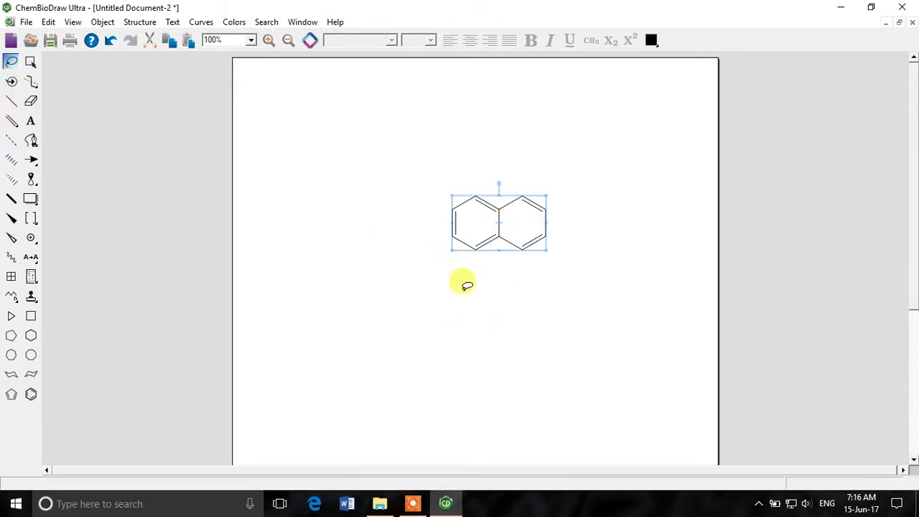
key("Delete")
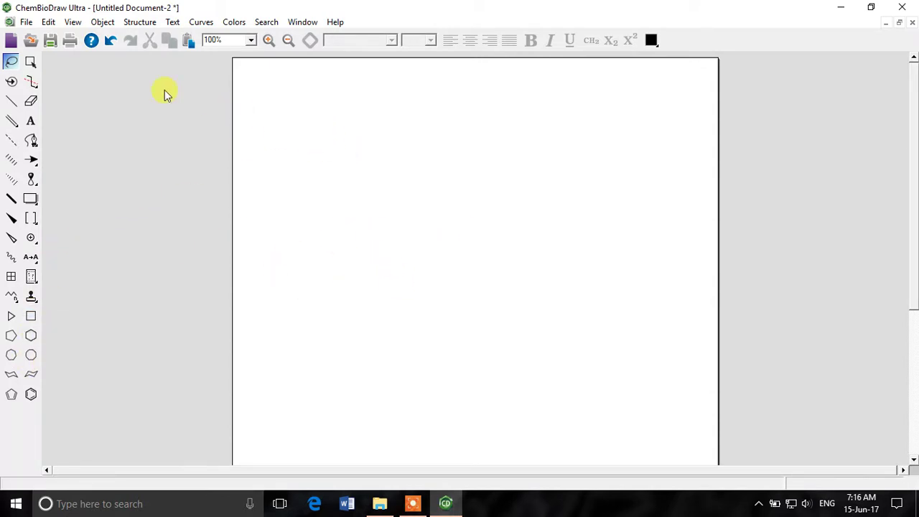
Show the File > Open Style Sheets list, from ACS Document 1996 to Wiley Document.
left_click(26, 21)
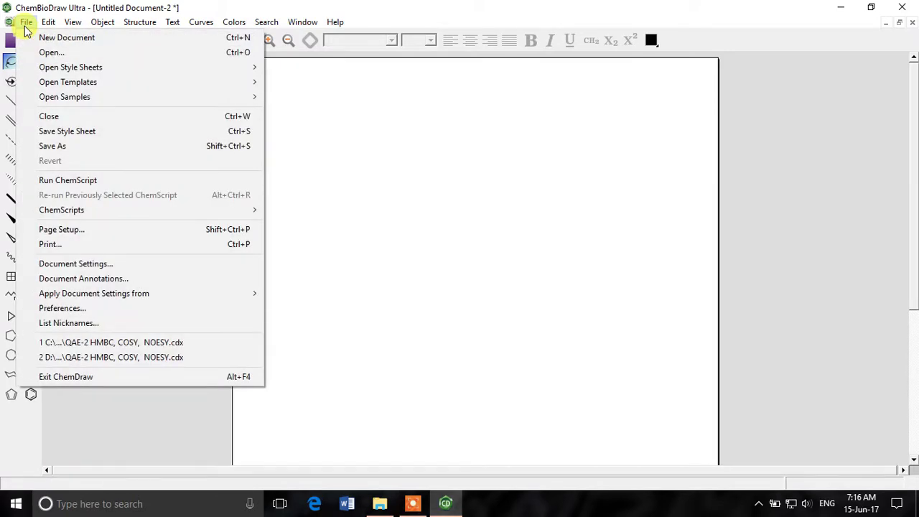
mouse_move(78, 81)
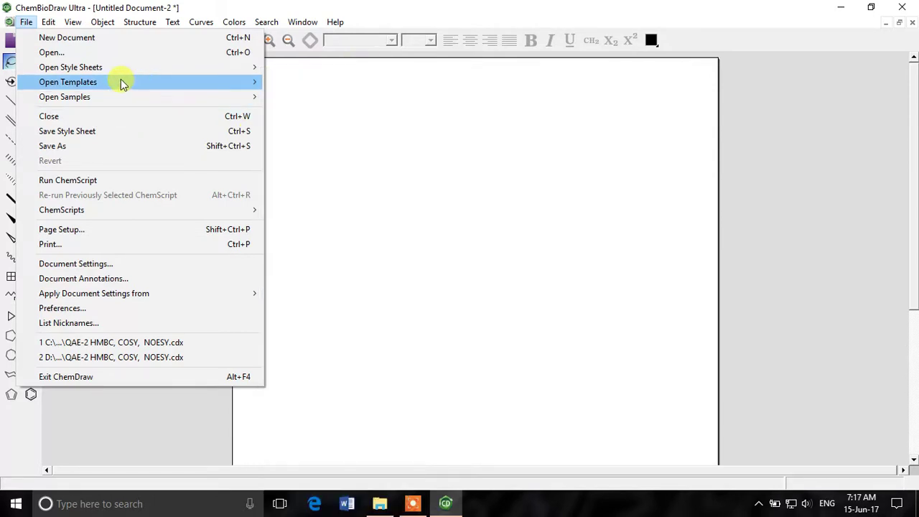
mouse_move(126, 76)
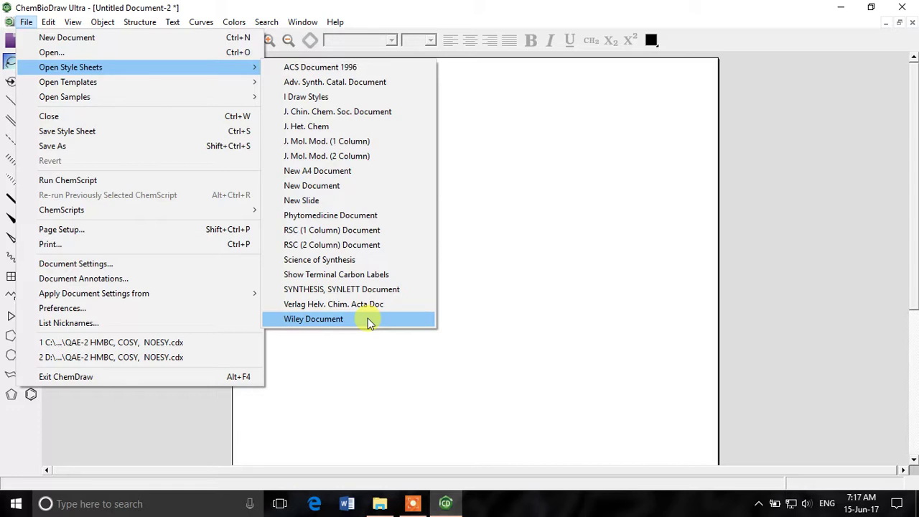
Create Untitled Wiley Document-3 from the Wiley Document style sheet and set the zoom to 100%.
left_click(368, 318)
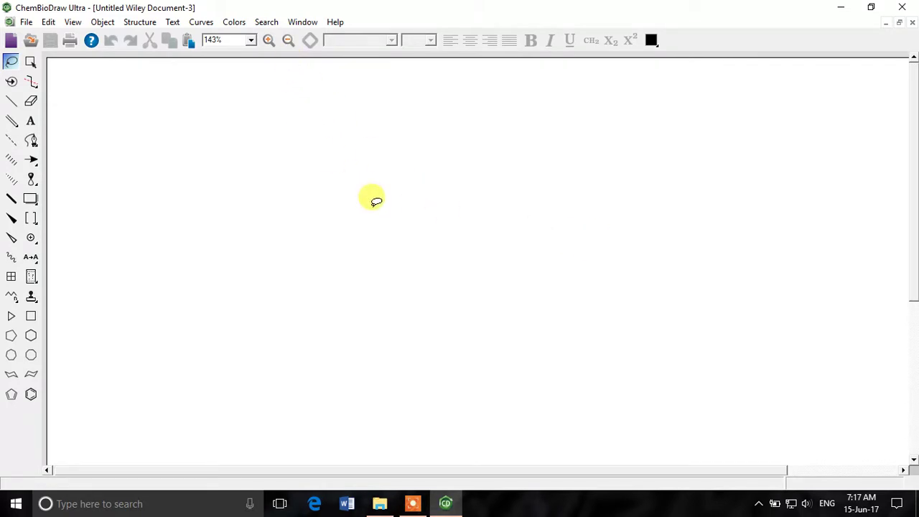
left_click(288, 42)
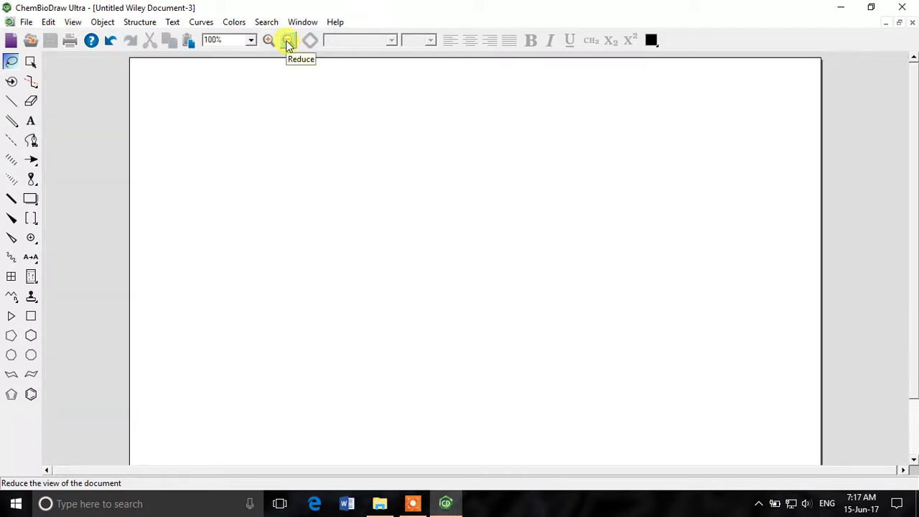
left_click(287, 41)
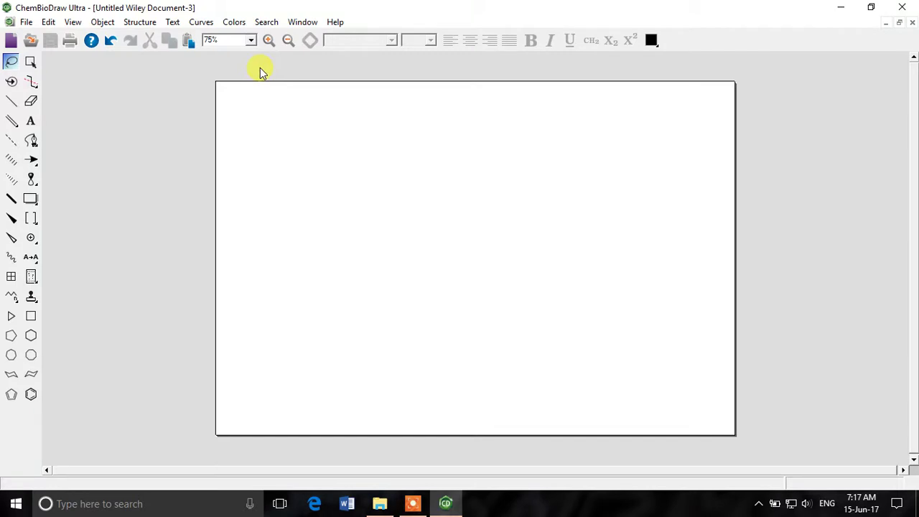
left_click(269, 40)
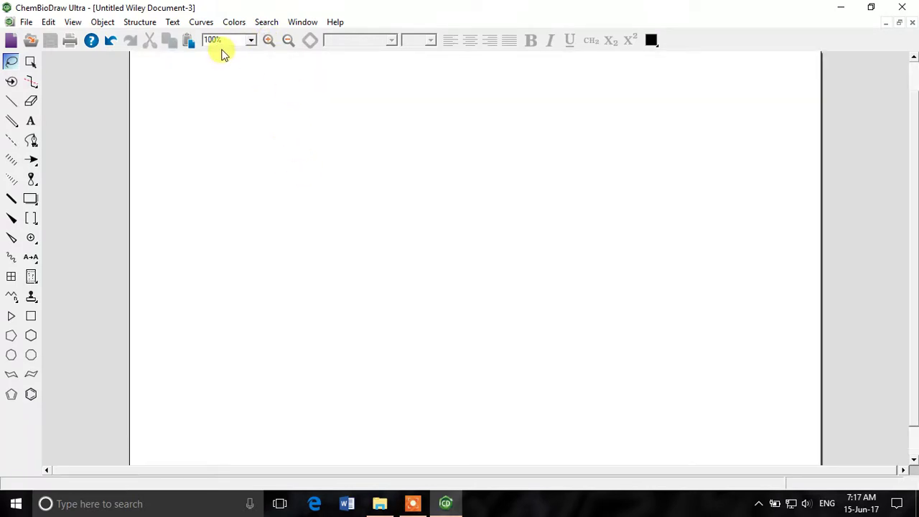
scroll(656, 184, "up", 1)
scroll(656, 176, "down", 2)
scroll(658, 179, "up", 1)
scroll(659, 175, "up", 1)
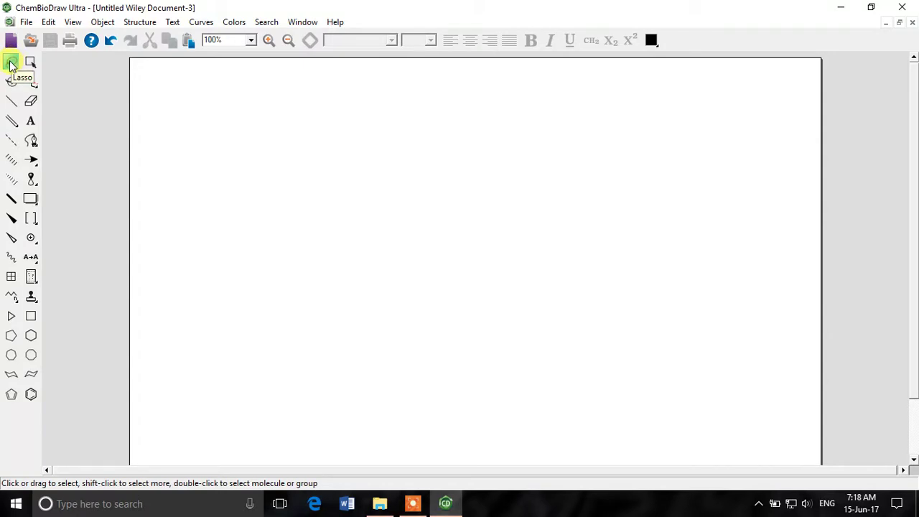
left_click(26, 22)
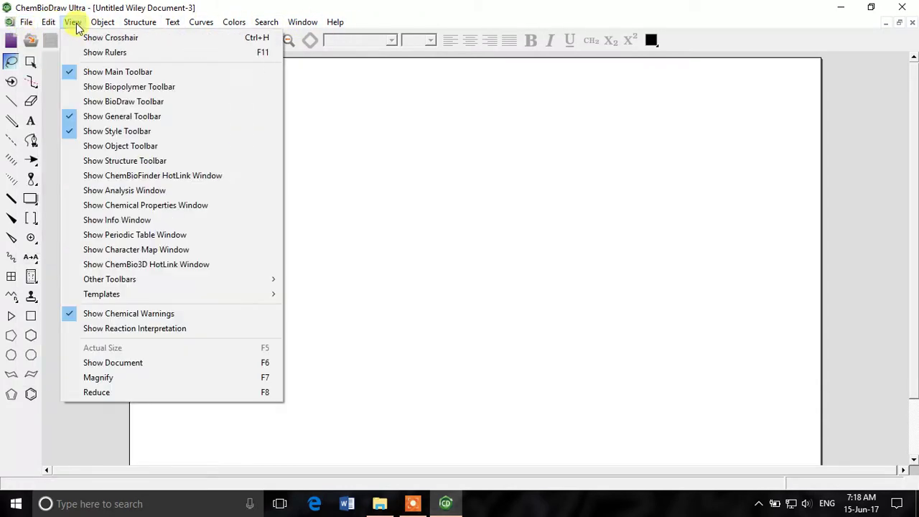
mouse_move(137, 24)
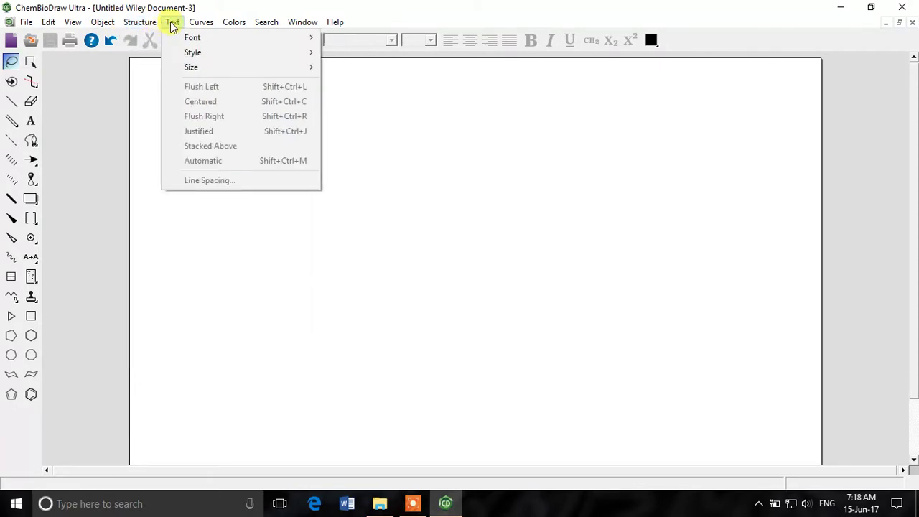
mouse_move(335, 22)
left_click(375, 23)
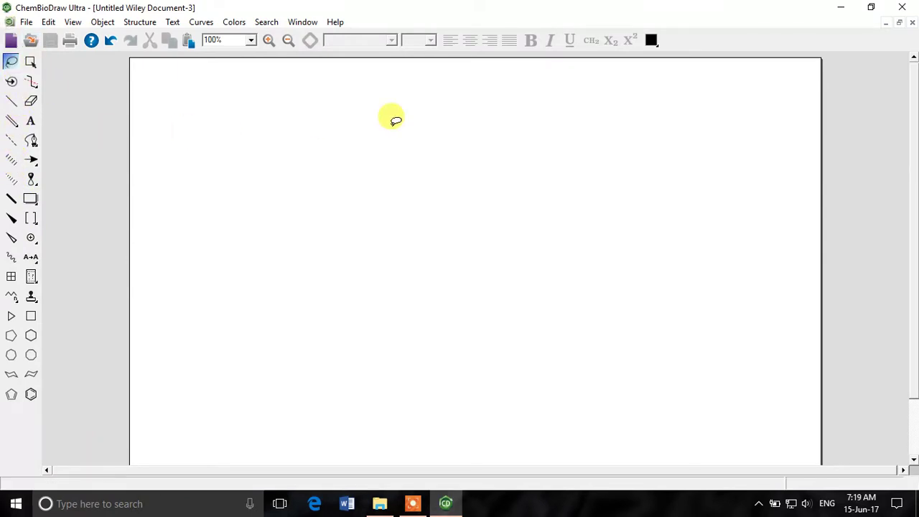
mouse_move(392, 118)
left_mouse_down()
mouse_move(341, 117)
mouse_move(265, 145)
mouse_move(243, 188)
mouse_move(284, 255)
mouse_move(341, 238)
mouse_move(346, 287)
mouse_move(465, 330)
mouse_move(456, 239)
mouse_move(426, 188)
mouse_move(523, 163)
mouse_move(645, 160)
mouse_move(622, 128)
mouse_move(596, 152)
mouse_move(584, 105)
mouse_move(555, 115)
left_mouse_up()
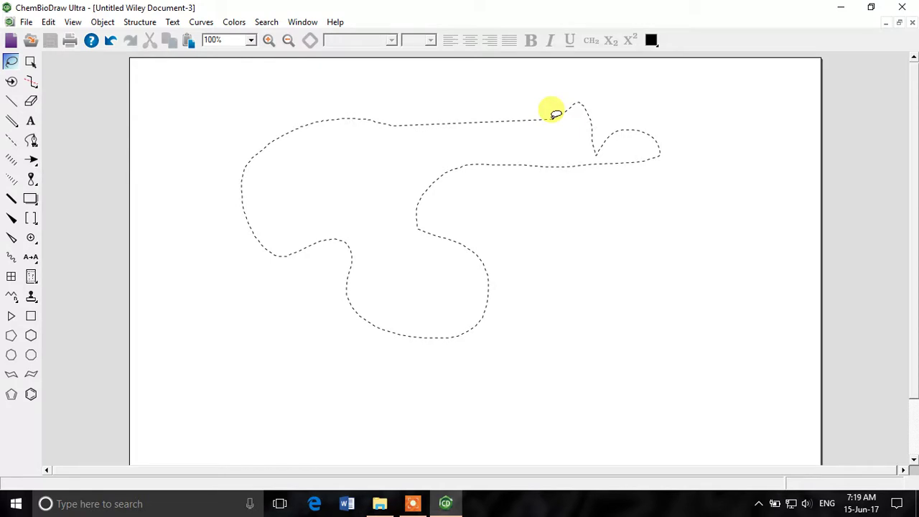
left_click_drag(556, 115, 555, 115)
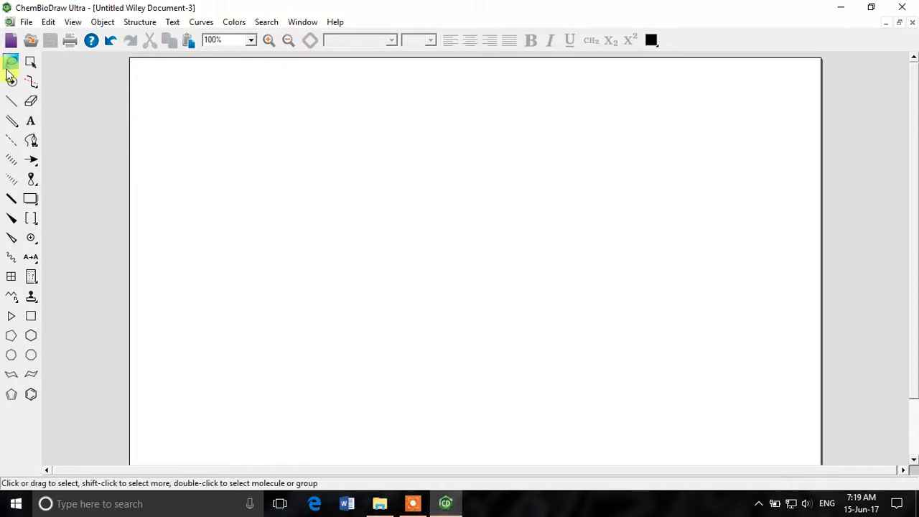
left_click(28, 62)
left_click_drag(222, 110, 480, 291)
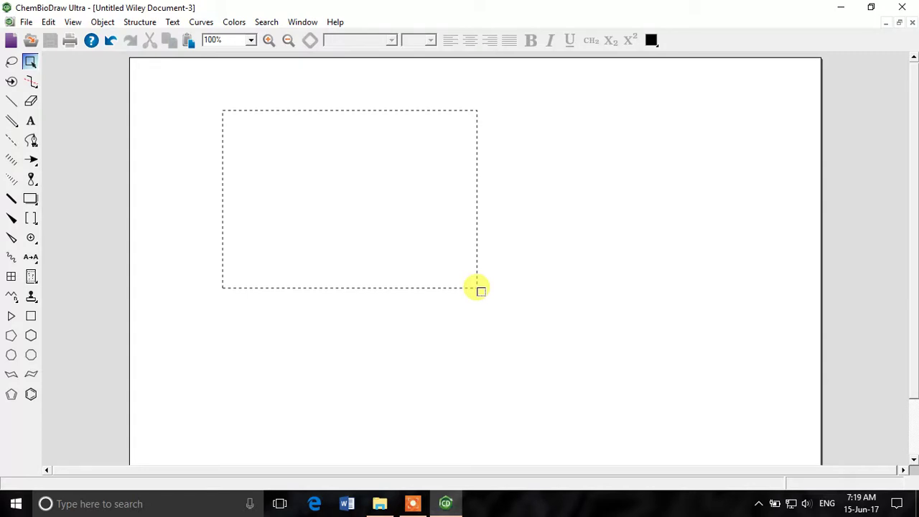
left_click_drag(480, 291, 491, 312)
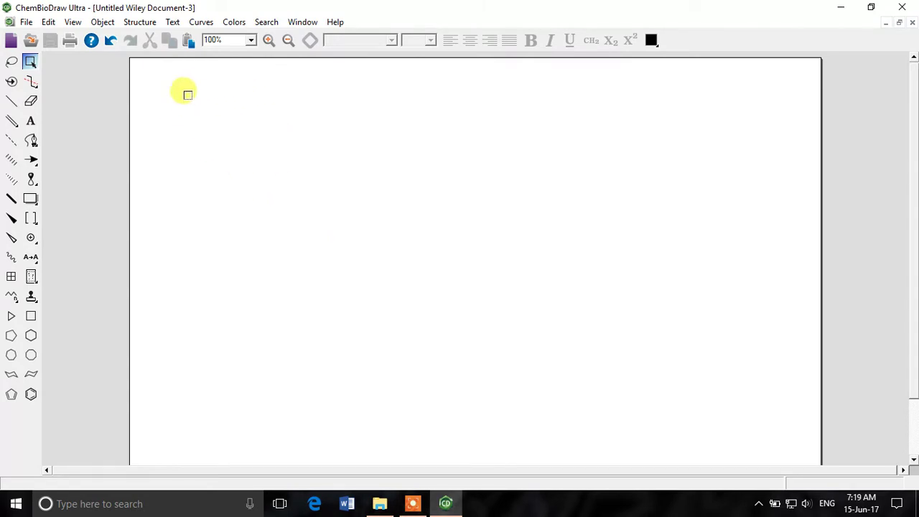
left_click_drag(186, 93, 573, 399)
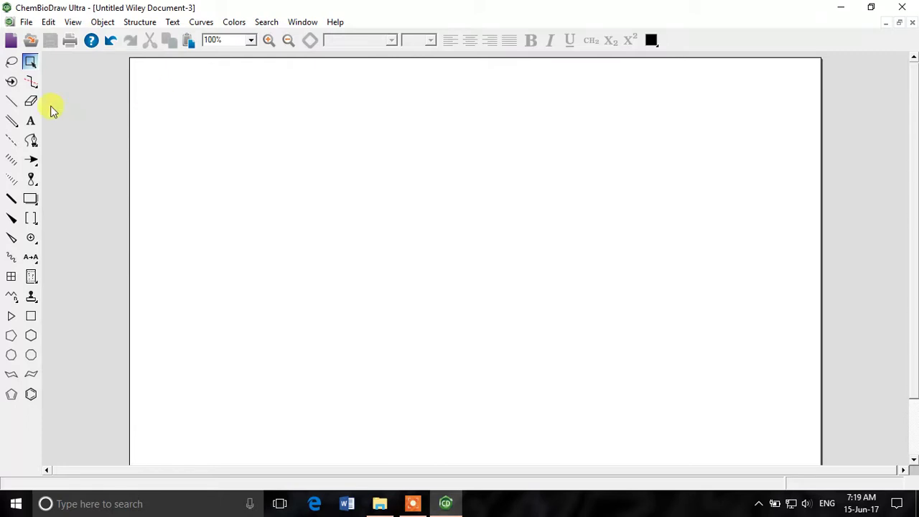
left_click(181, 82)
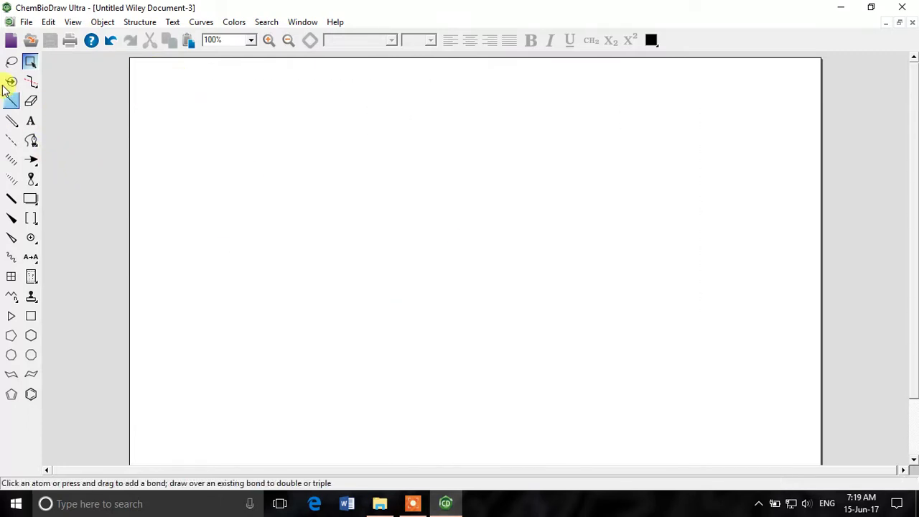
Draw a naphthalene from two fused benzene rings and turn it in perspective about a vertical axis.
left_click(11, 62)
mouse_move(332, 137)
left_mouse_down()
mouse_move(269, 127)
mouse_move(260, 199)
mouse_move(221, 219)
mouse_move(276, 275)
mouse_move(387, 284)
mouse_move(368, 346)
mouse_move(490, 279)
mouse_move(448, 244)
mouse_move(543, 188)
mouse_move(502, 133)
mouse_move(444, 176)
mouse_move(404, 113)
mouse_move(343, 98)
mouse_move(335, 136)
mouse_move(276, 85)
mouse_move(256, 96)
mouse_move(307, 99)
mouse_move(336, 122)
mouse_move(287, 122)
mouse_move(262, 106)
mouse_move(256, 150)
mouse_move(330, 147)
mouse_move(306, 169)
mouse_move(263, 148)
mouse_move(211, 175)
mouse_move(294, 167)
mouse_move(252, 191)
mouse_move(197, 176)
mouse_move(245, 250)
mouse_move(321, 229)
mouse_move(316, 277)
left_mouse_up()
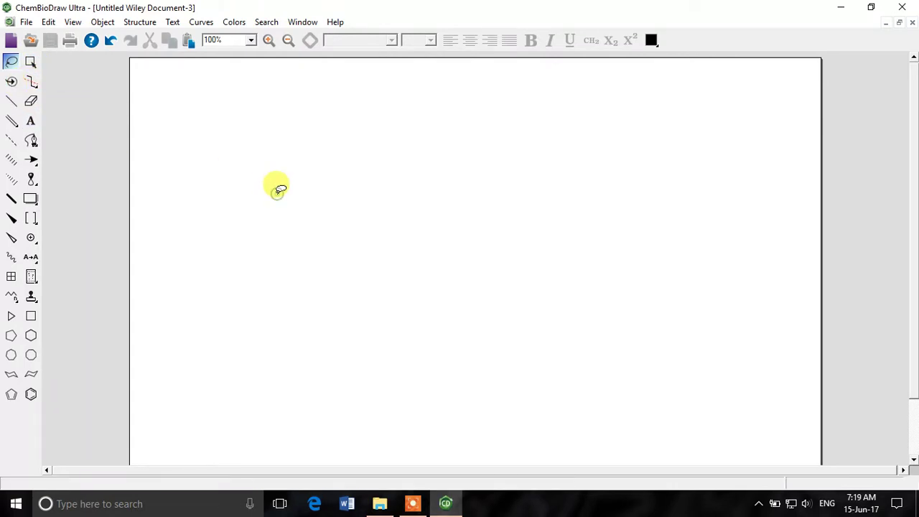
left_click(31, 393)
left_click(324, 184)
left_click(340, 187)
left_click(11, 81)
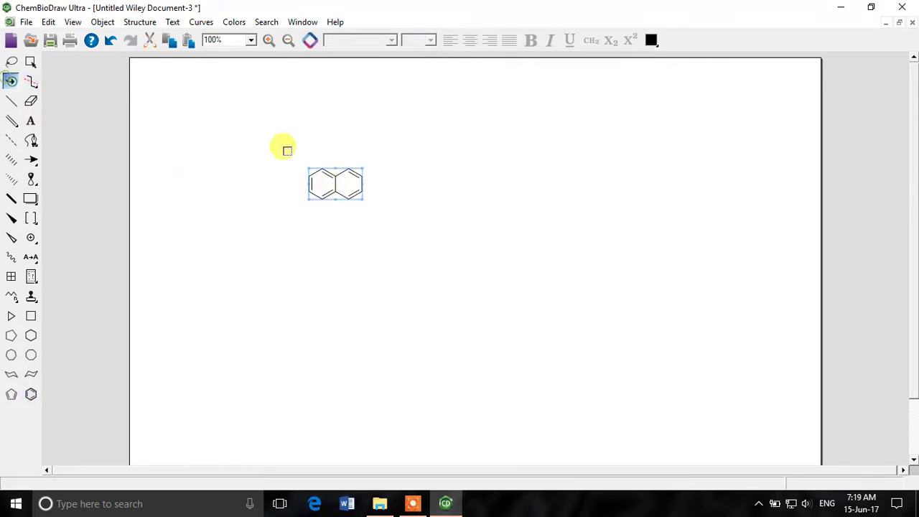
left_click_drag(310, 179, 318, 263)
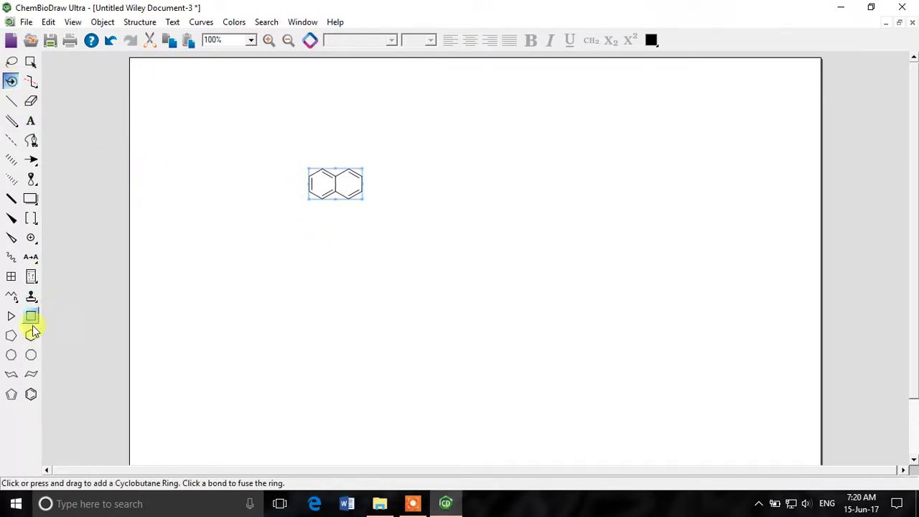
Attach a two-bond isopropyl branch to the naphthalene's right ring.
left_click(12, 101)
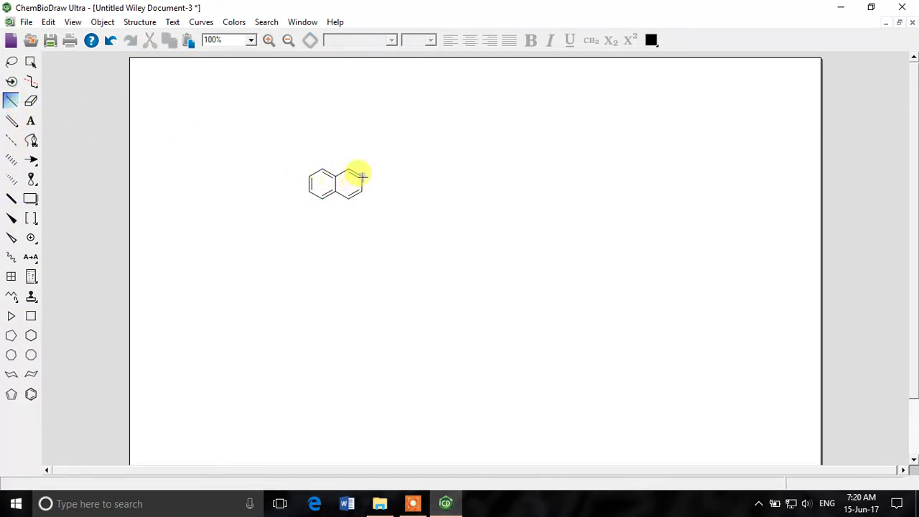
left_click(362, 176)
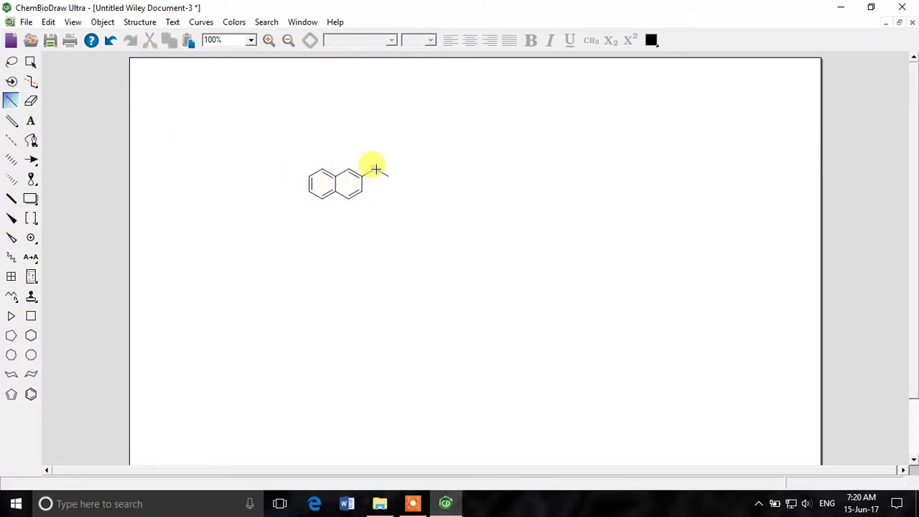
left_click(376, 168)
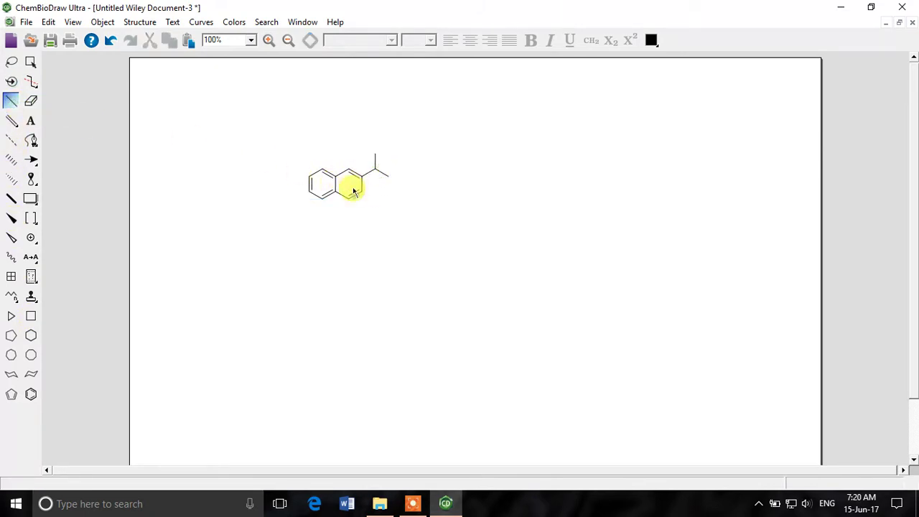
Cleave the isopropyl bond into C10H7• (127.05) and C3H7• (43.05) radical fragments.
left_click(29, 87)
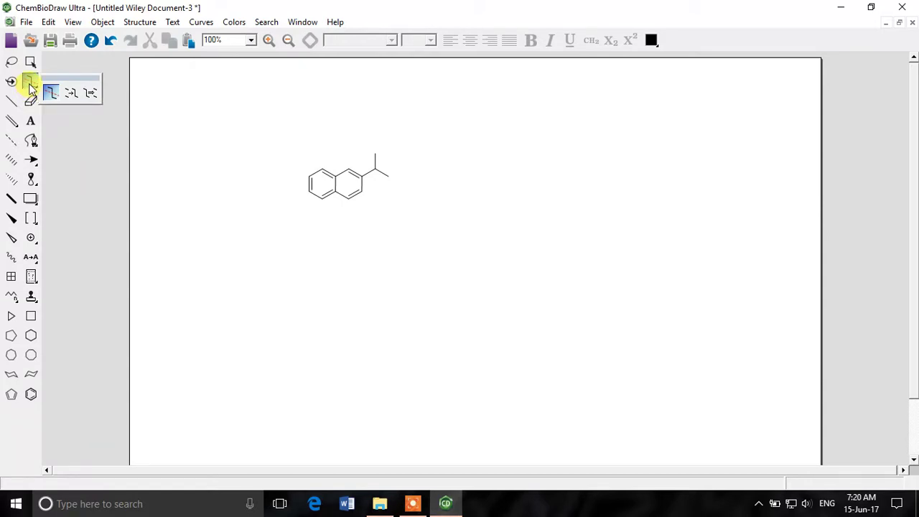
left_click(30, 86)
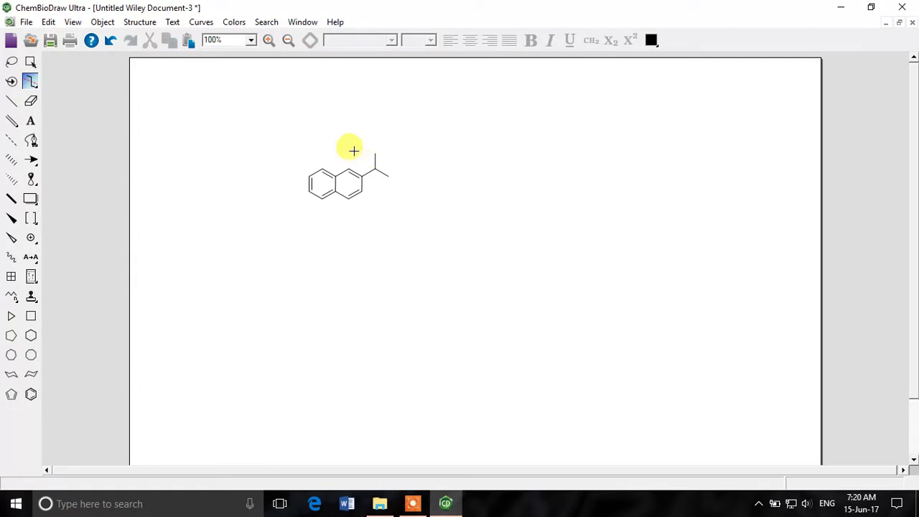
left_click_drag(363, 165, 381, 188)
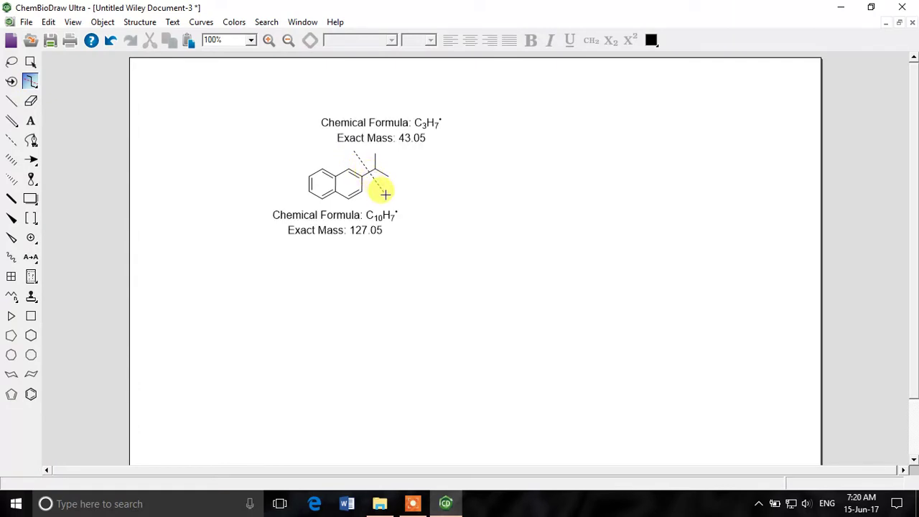
left_click_drag(385, 194, 381, 191)
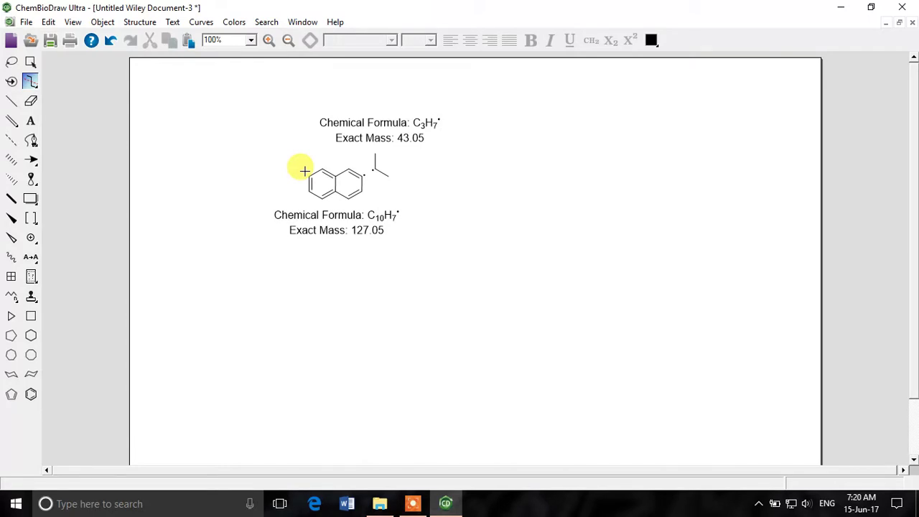
left_click(30, 82)
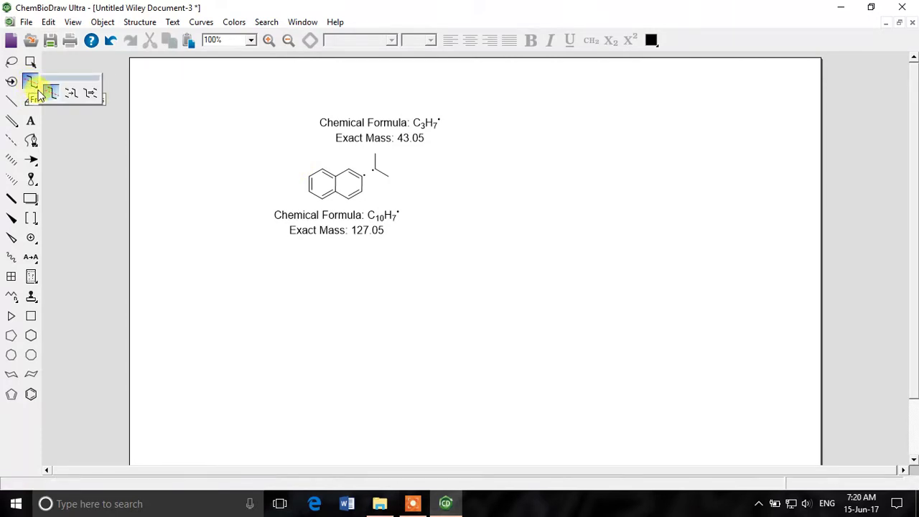
left_click(48, 91)
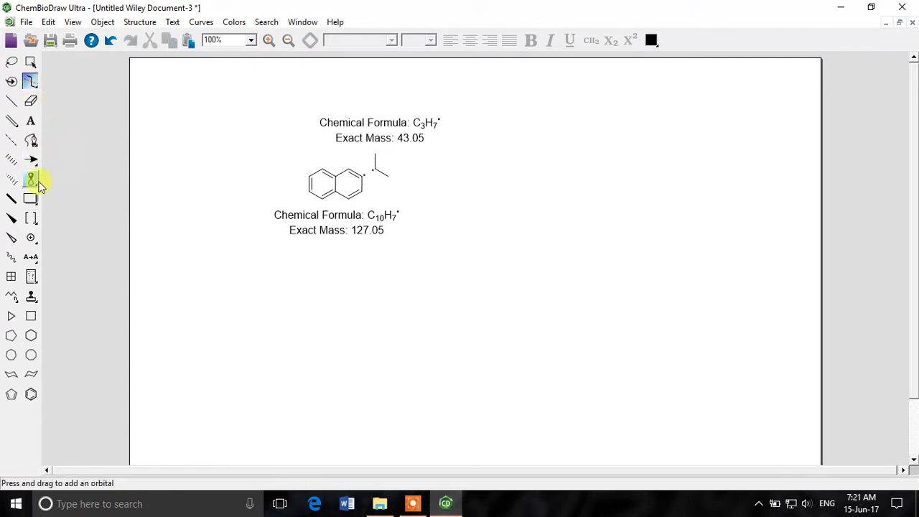
left_click(31, 87)
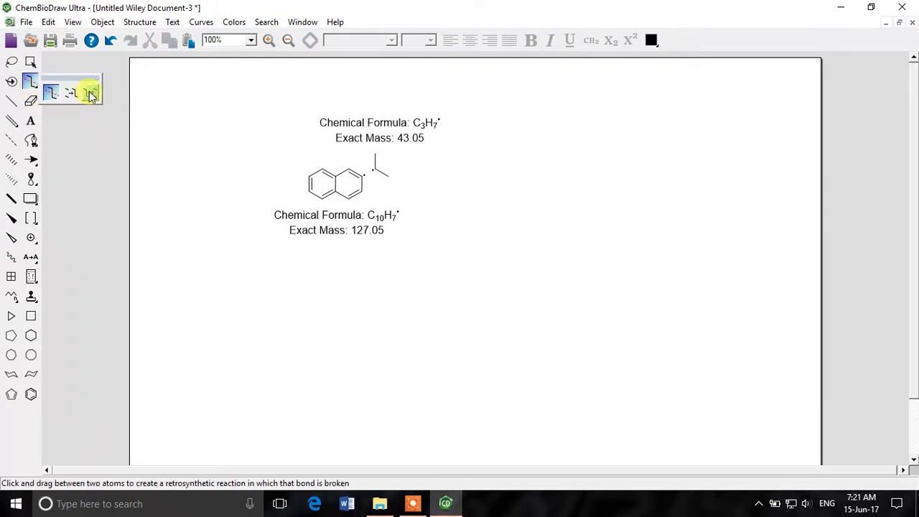
left_click(51, 93)
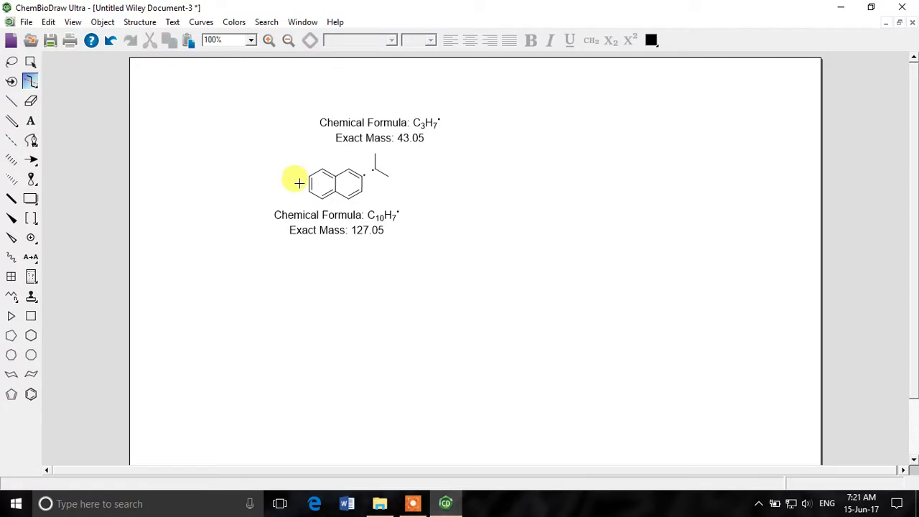
Draw a three-bond zigzag chain right of the fragments, ending in a downward bond.
left_click(12, 104)
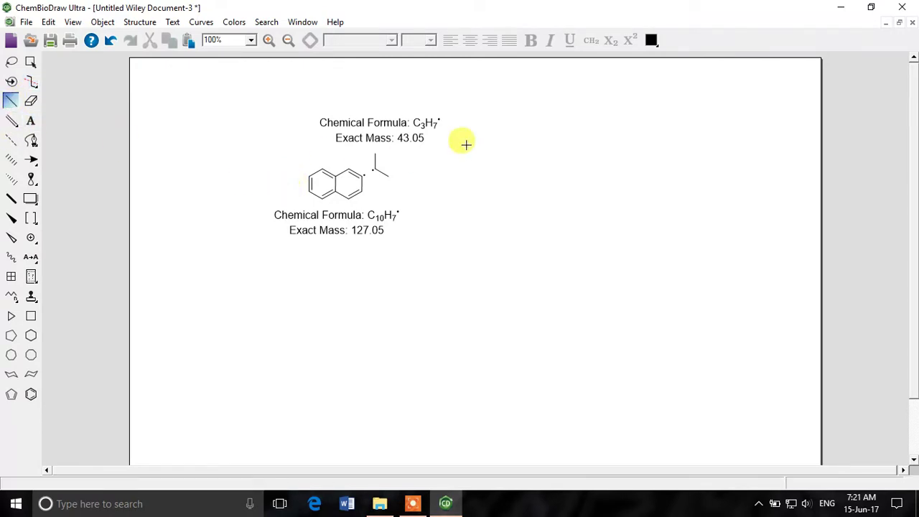
left_click(539, 162)
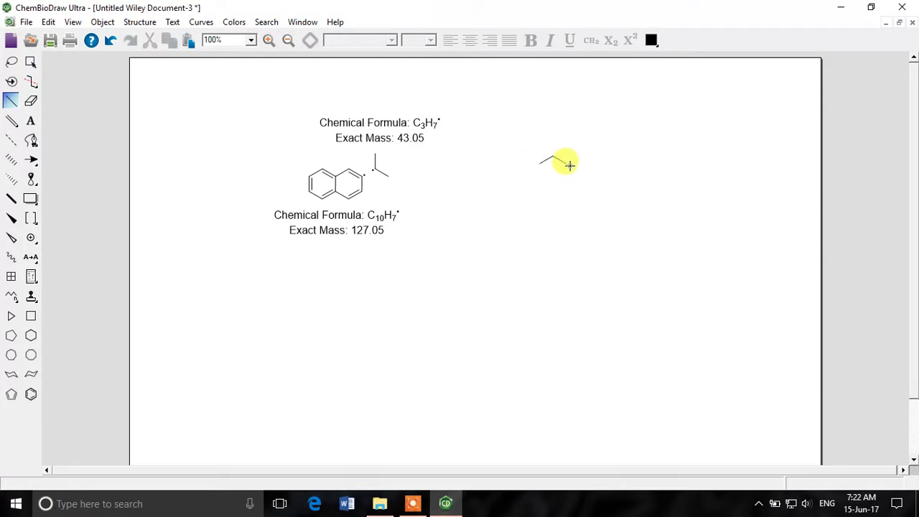
left_click(570, 165)
left_click_drag(566, 163, 566, 180)
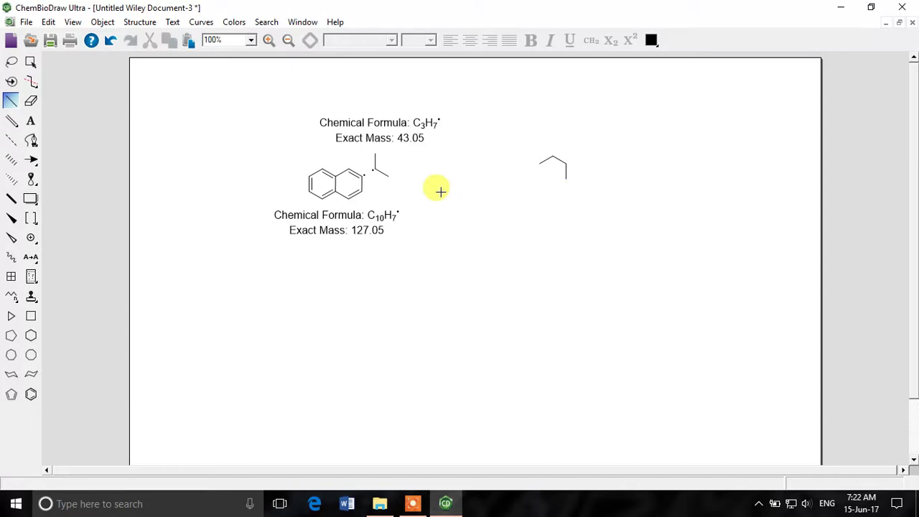
Erase the chain's downward bond, the C10H7 caption, a ring double bond, and the isopropyl fragment.
left_click(31, 102)
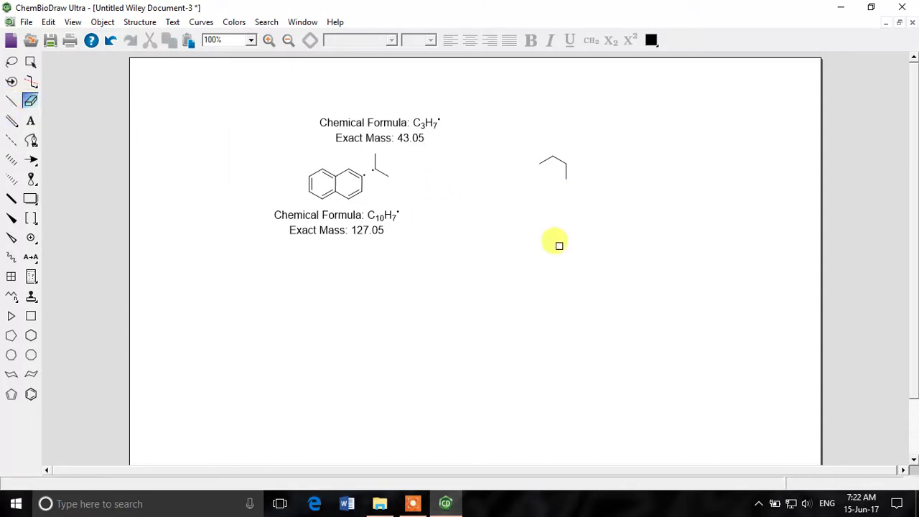
left_click(567, 173)
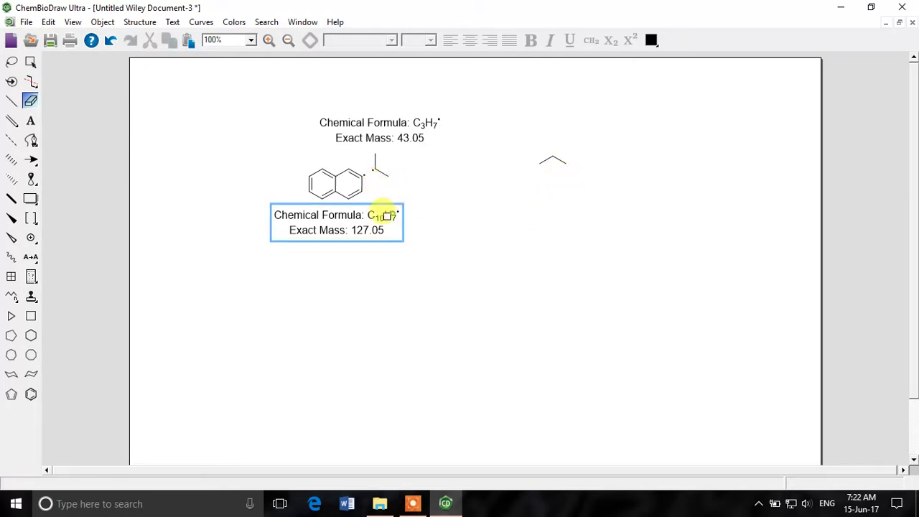
left_click(383, 209)
left_click(353, 194)
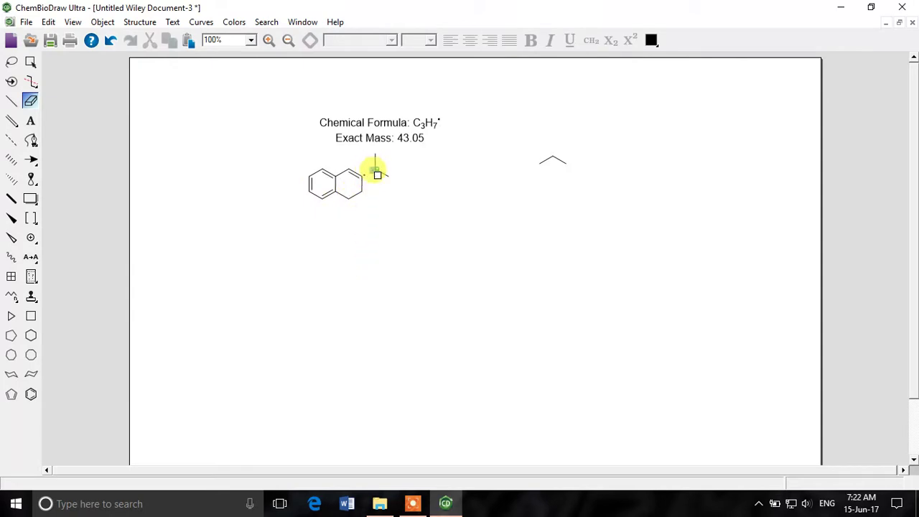
left_click(374, 172)
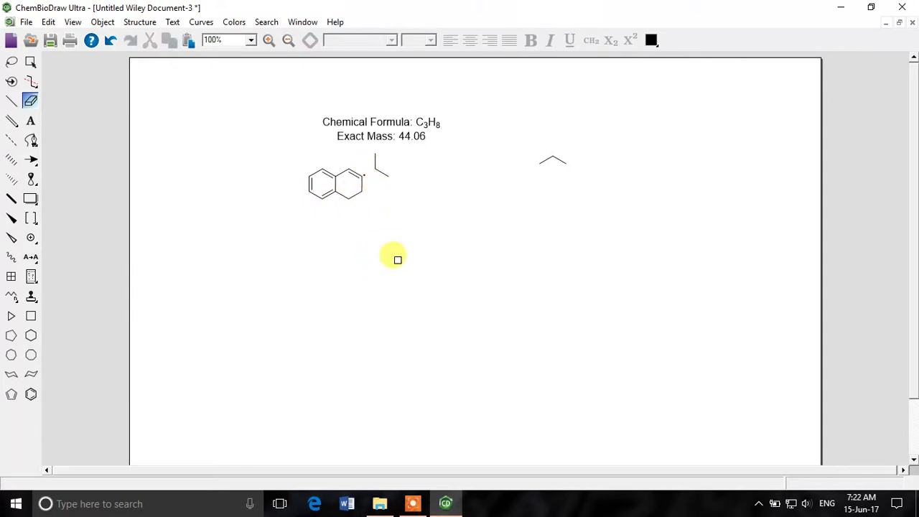
left_click(383, 175)
left_click(372, 158)
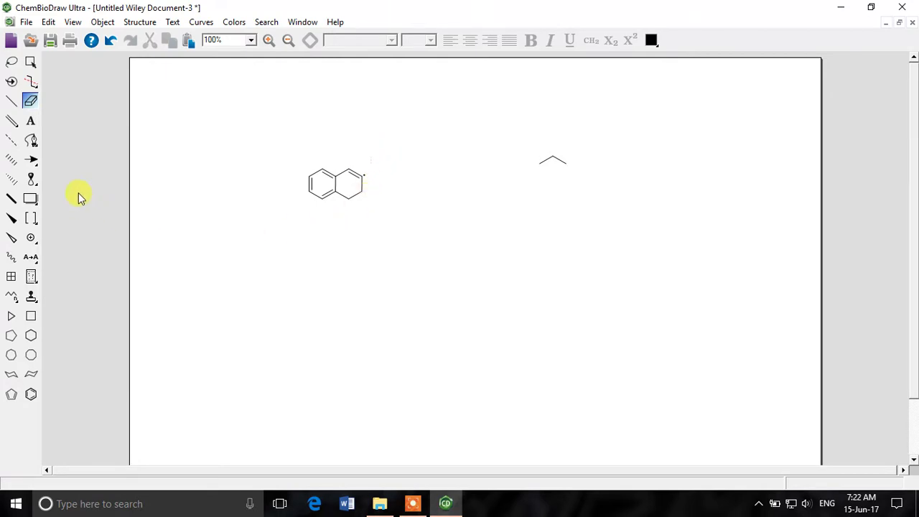
left_click(11, 123)
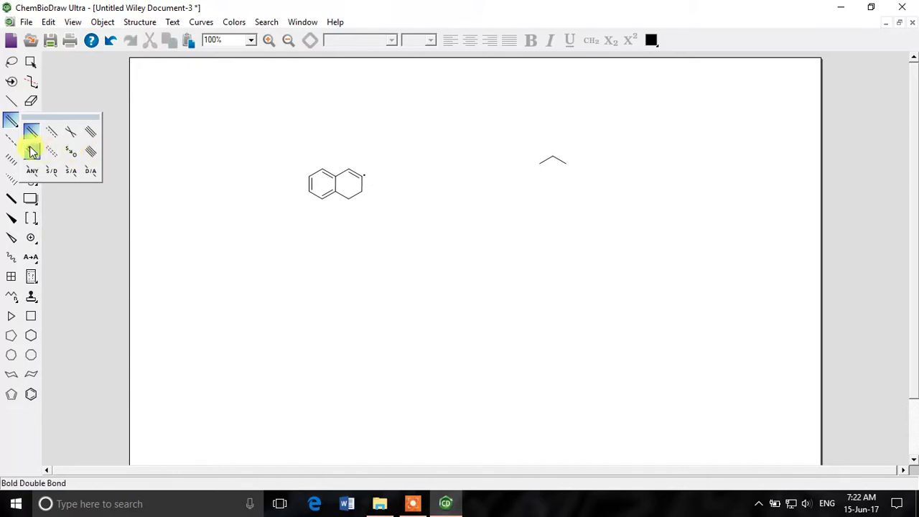
Add a triple bond at the chain's right end and a double bond at its left end.
left_click(89, 138)
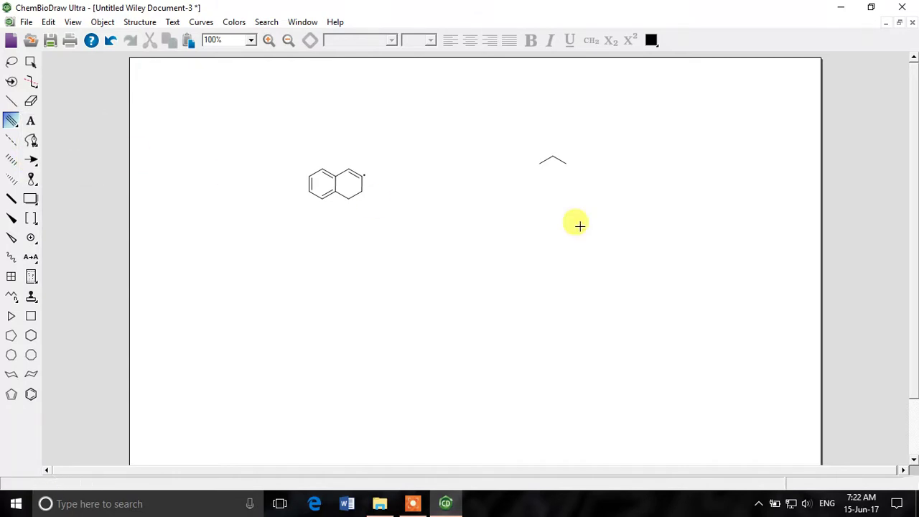
left_click(568, 165)
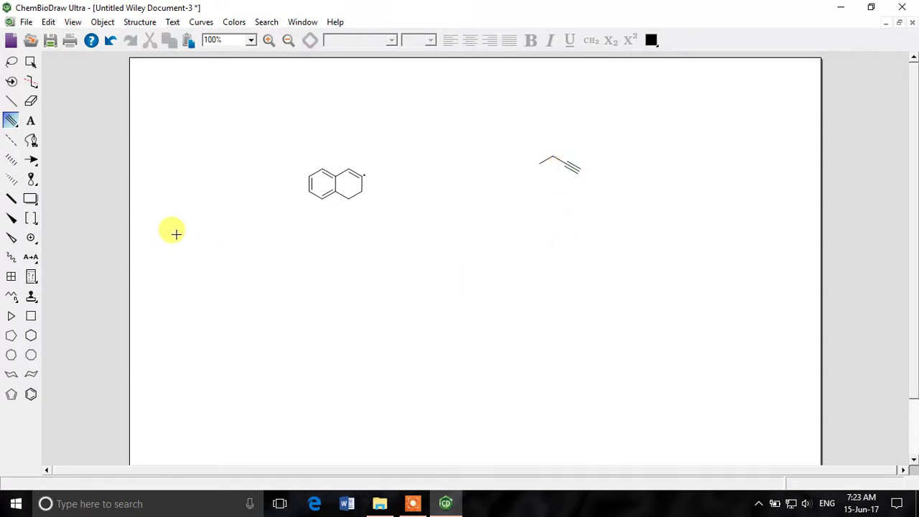
left_click_drag(11, 120, 32, 133)
left_click(539, 162)
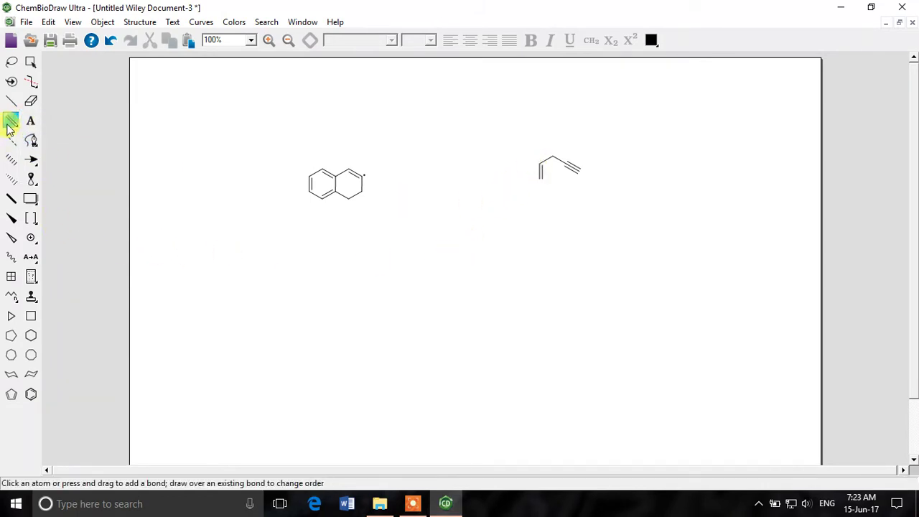
left_click_drag(10, 123, 9, 128)
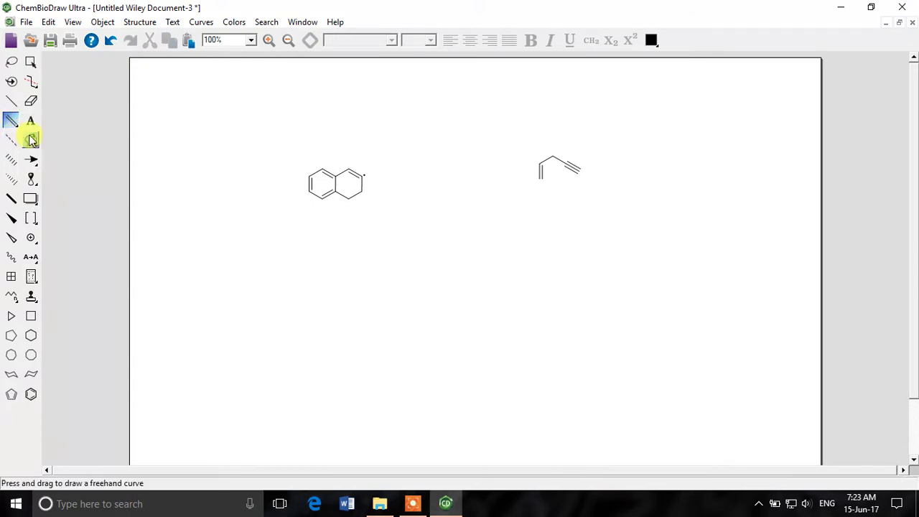
left_click(30, 124)
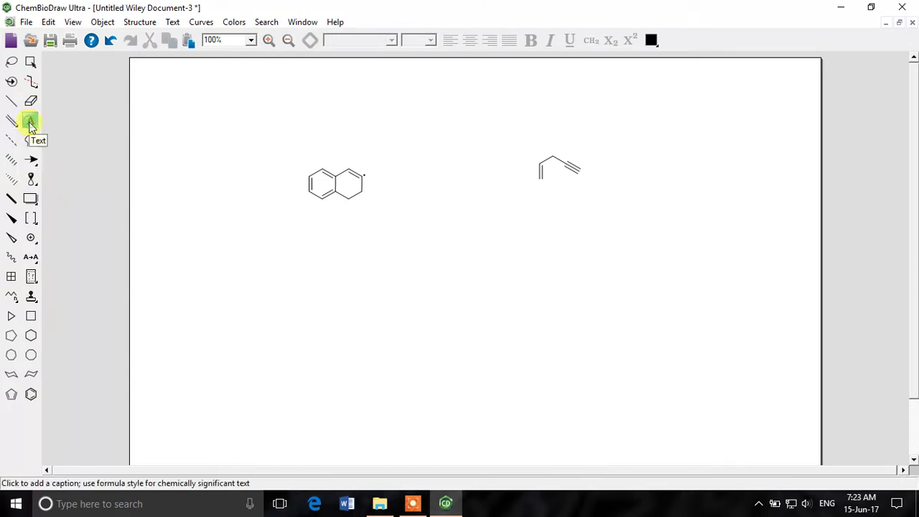
Label a ring atom of the fused bicyclic structure as oxygen.
left_click(363, 193)
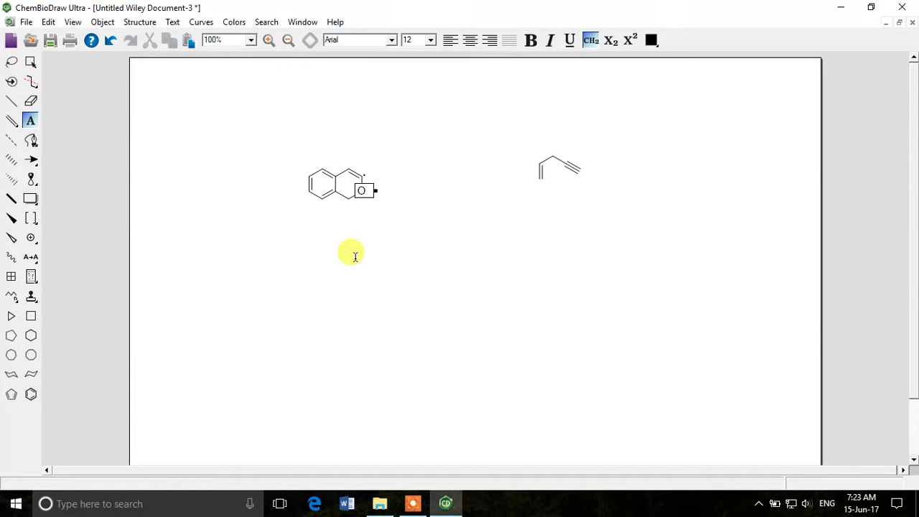
left_click(11, 64)
left_click(262, 351)
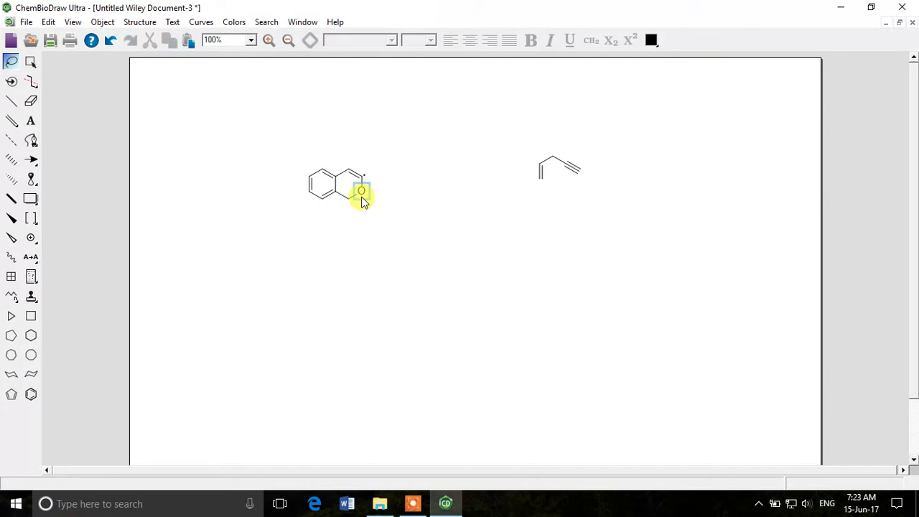
double_click(361, 194)
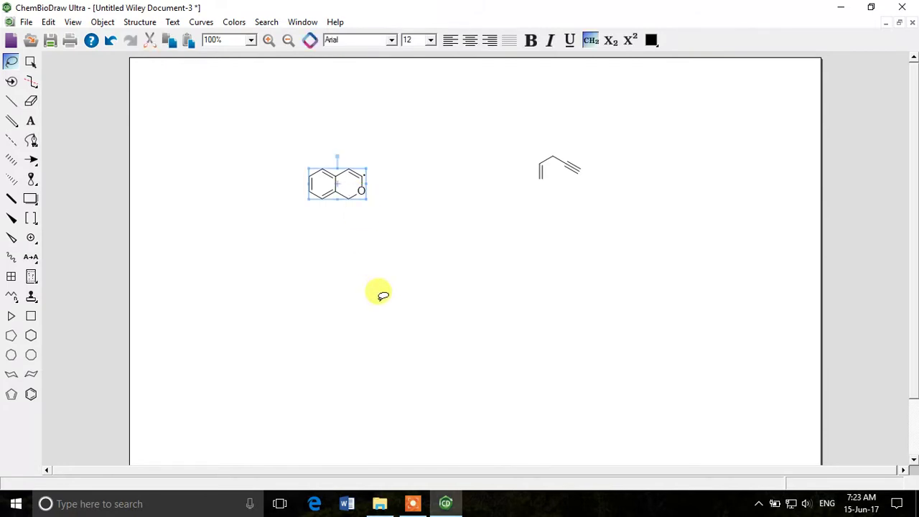
left_click(363, 207)
double_click(363, 191)
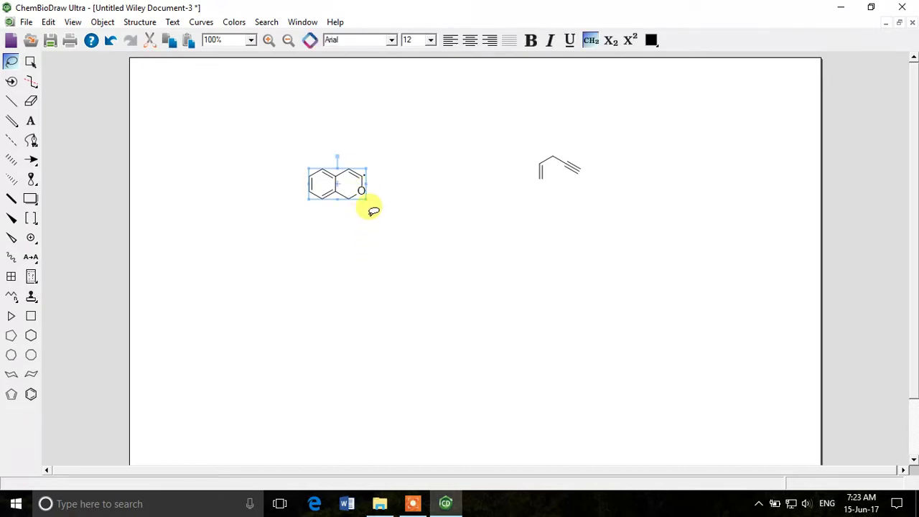
left_click(369, 207)
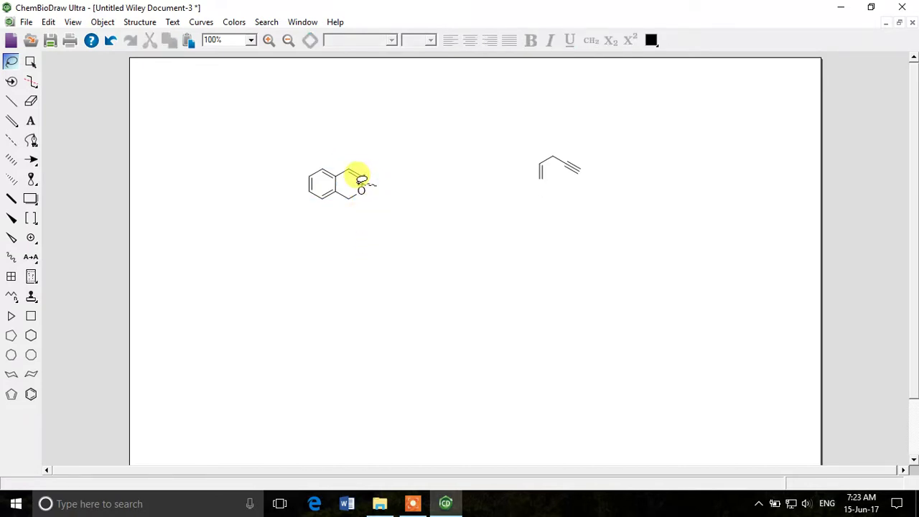
Set the oxygen label to 10 points and make 10 pt the default atom label size.
left_click(367, 195)
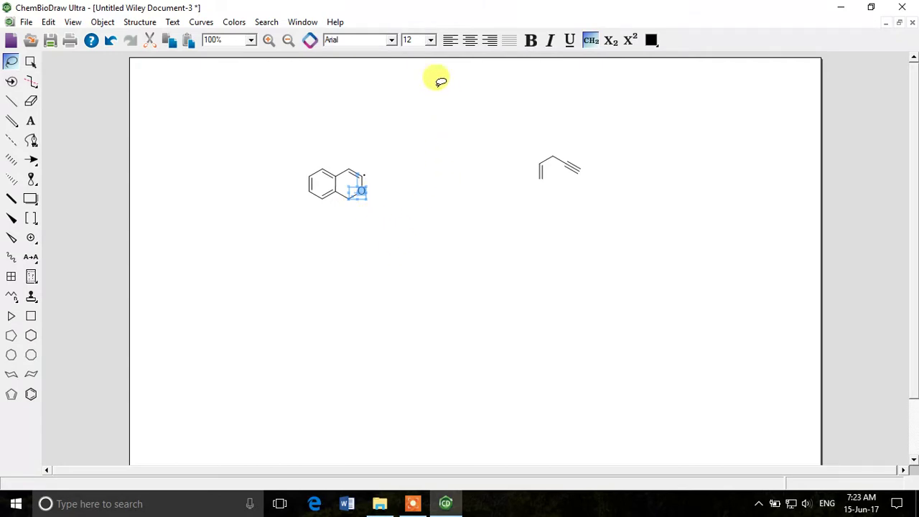
left_click(431, 40)
left_click(419, 95)
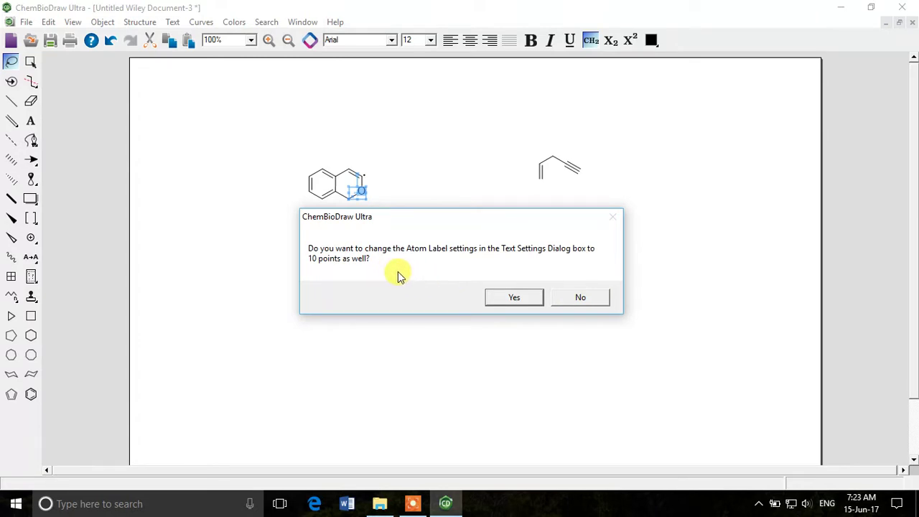
left_click(532, 300)
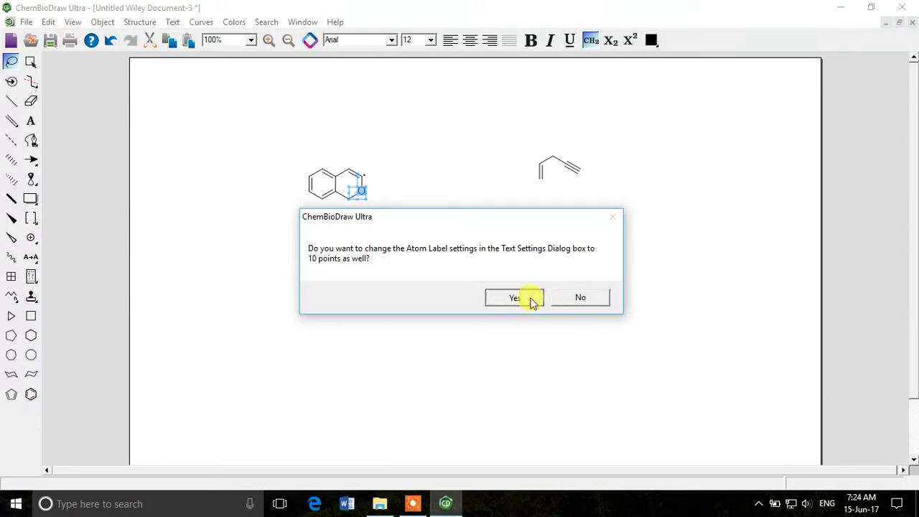
left_click(372, 289)
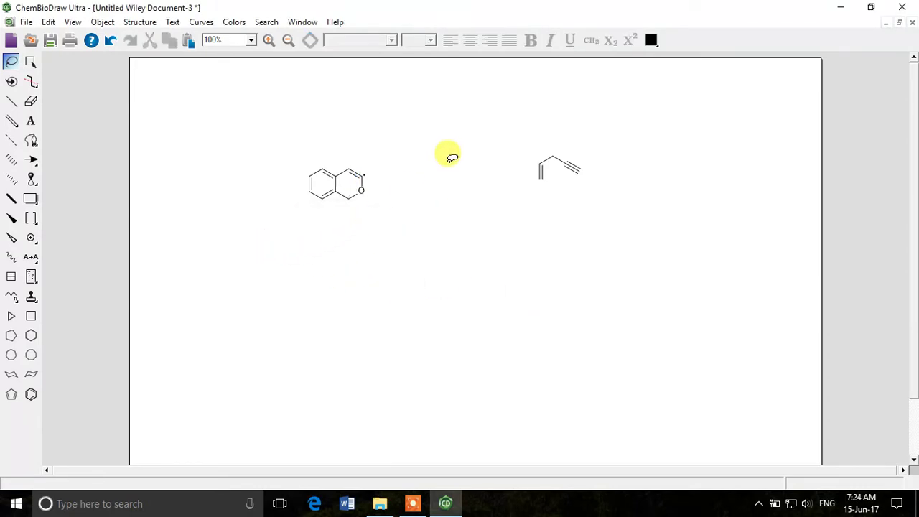
Drag the fused ring structure up and to the left, leaving the enyne chain deselected.
mouse_move(323, 146)
left_mouse_down()
mouse_move(468, 227)
mouse_move(332, 205)
mouse_move(266, 119)
mouse_move(263, 131)
left_mouse_up()
left_click(321, 195)
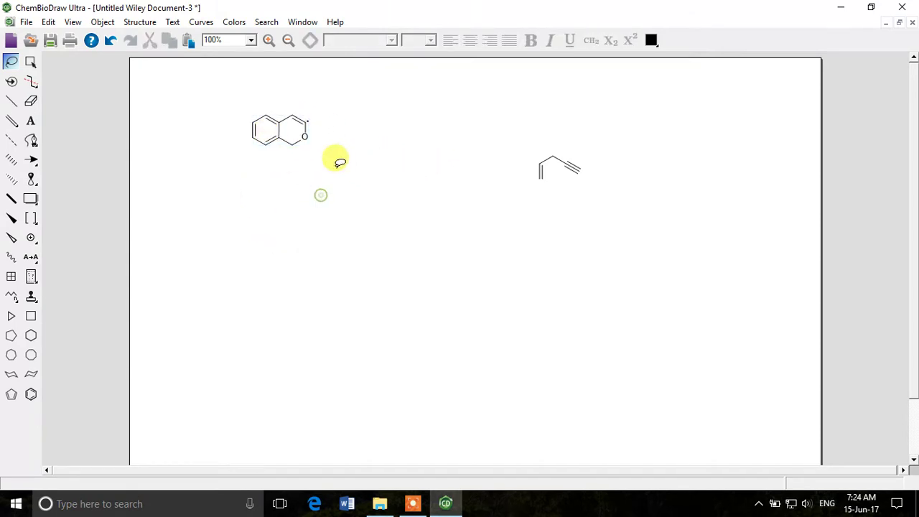
mouse_move(327, 117)
left_mouse_down()
mouse_move(239, 100)
mouse_move(227, 119)
mouse_move(240, 158)
mouse_move(252, 173)
mouse_move(328, 164)
mouse_move(333, 104)
mouse_move(301, 92)
left_mouse_up()
mouse_move(569, 141)
left_mouse_down()
mouse_move(528, 139)
mouse_move(518, 177)
mouse_move(532, 199)
mouse_move(558, 184)
mouse_move(567, 138)
left_mouse_up()
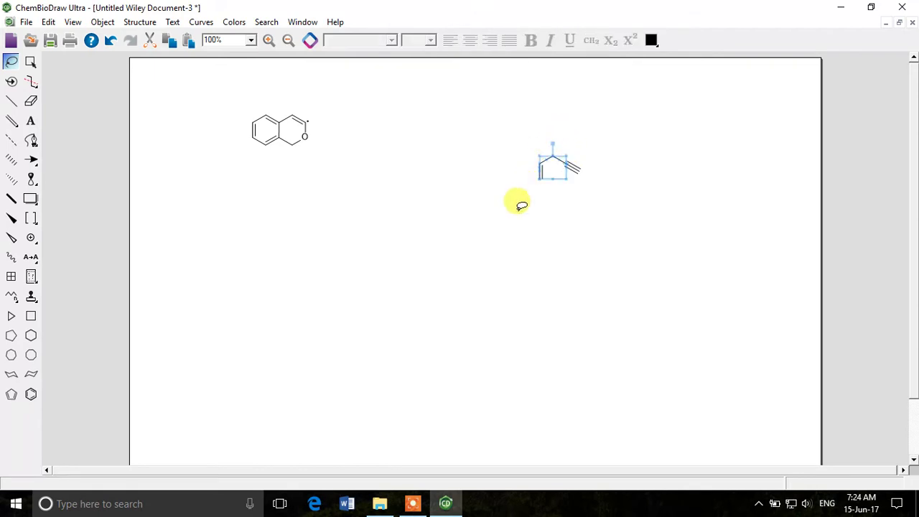
left_click(398, 238)
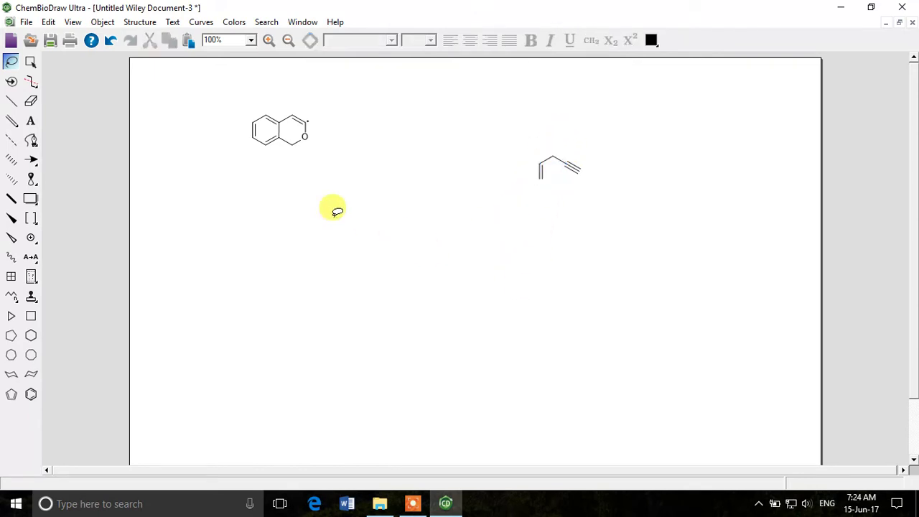
Add dashed, hashed and hashed wedged bonds to the fused ring's carbons.
left_click(14, 145)
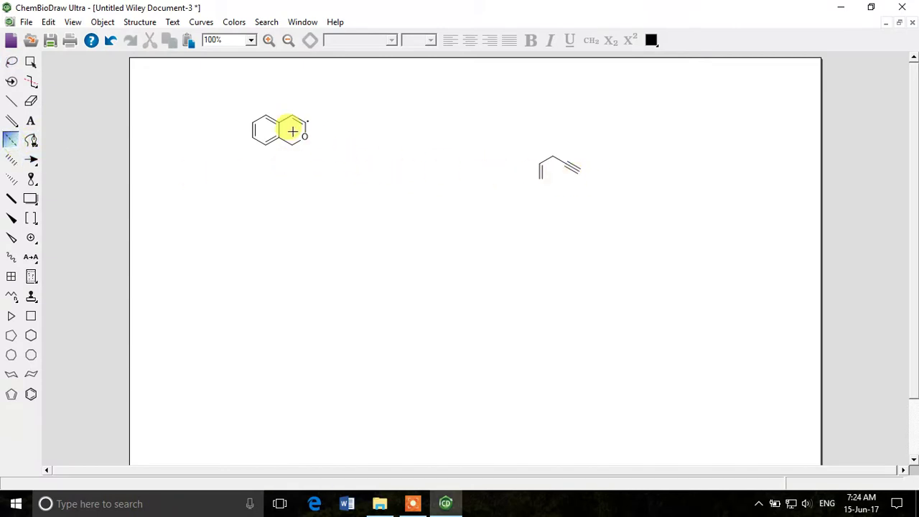
left_click(291, 145)
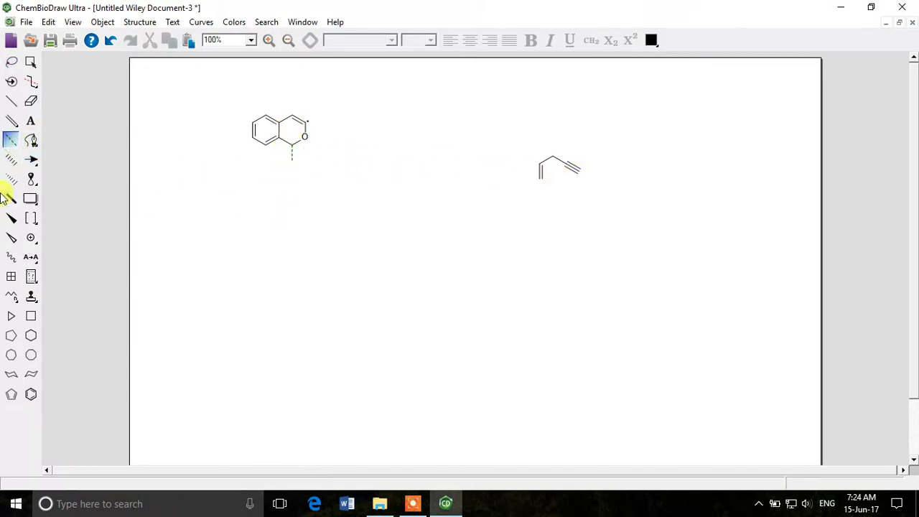
left_click(10, 163)
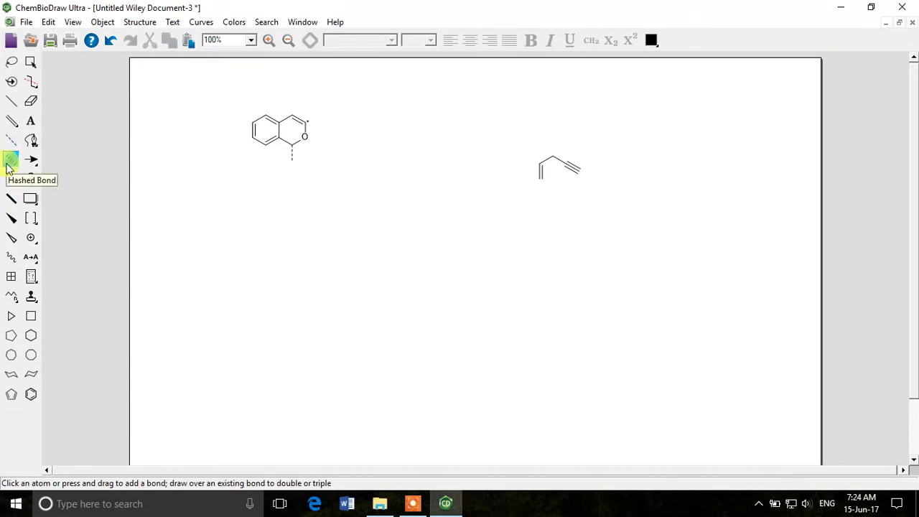
left_click(262, 146)
left_click(11, 179)
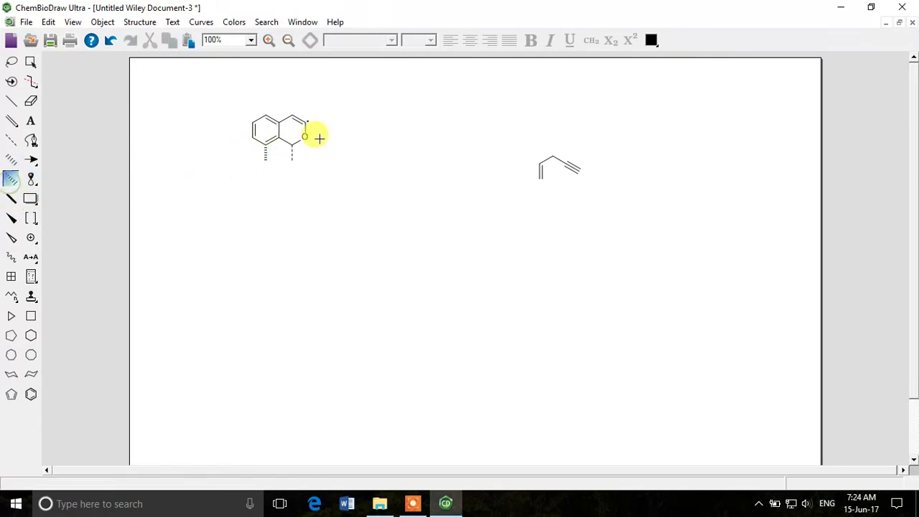
left_click(263, 114)
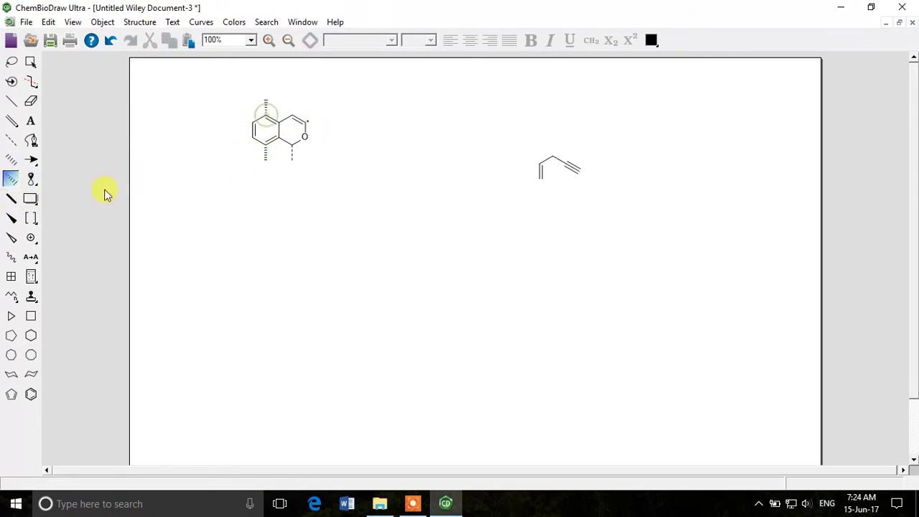
Add wedged, bold and hollow wedged bonds to the ring's upper and left carbons.
left_click(9, 218)
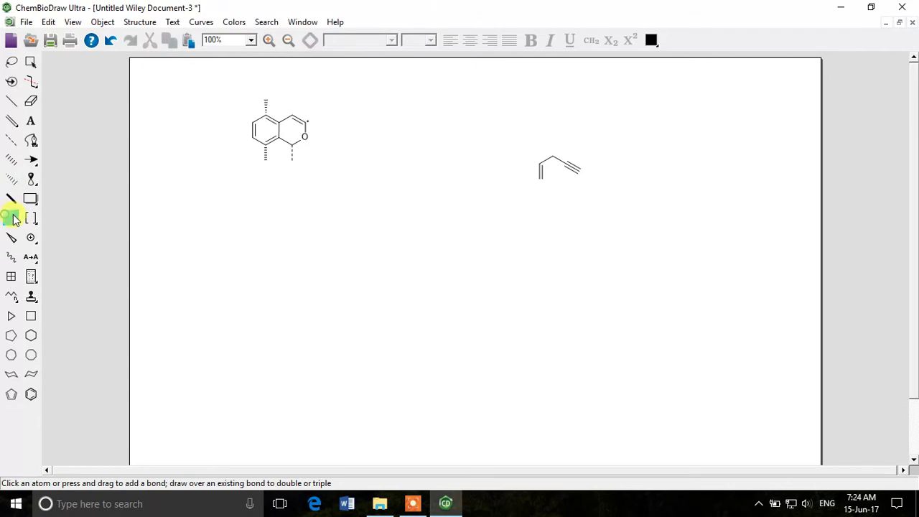
left_click(289, 115)
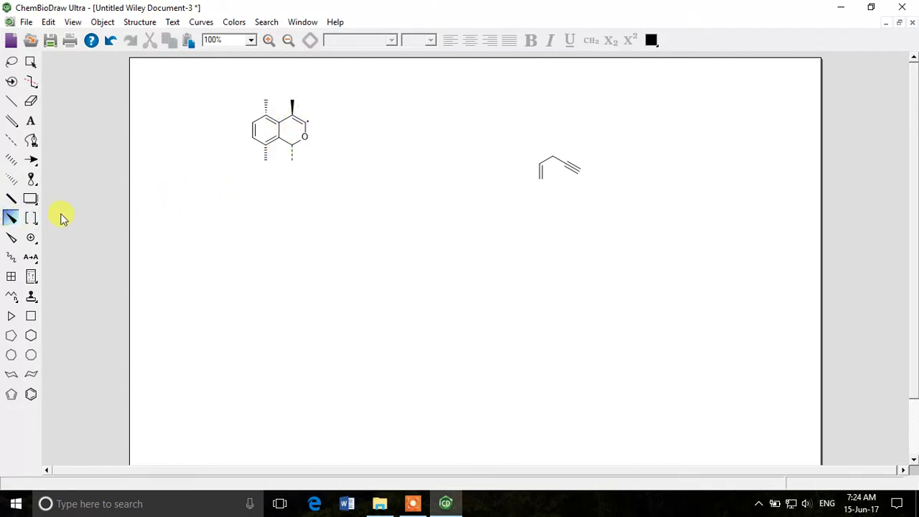
left_click(13, 201)
left_click(251, 138)
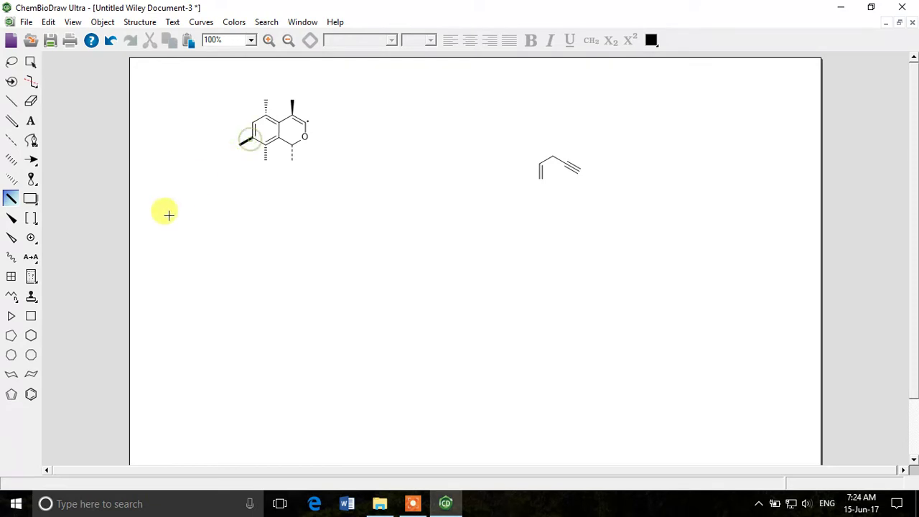
left_click(11, 241)
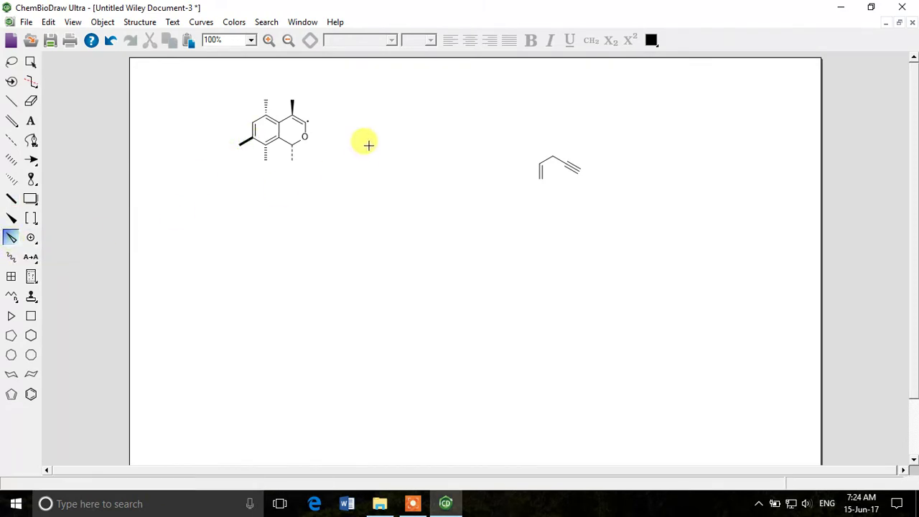
left_click(252, 123)
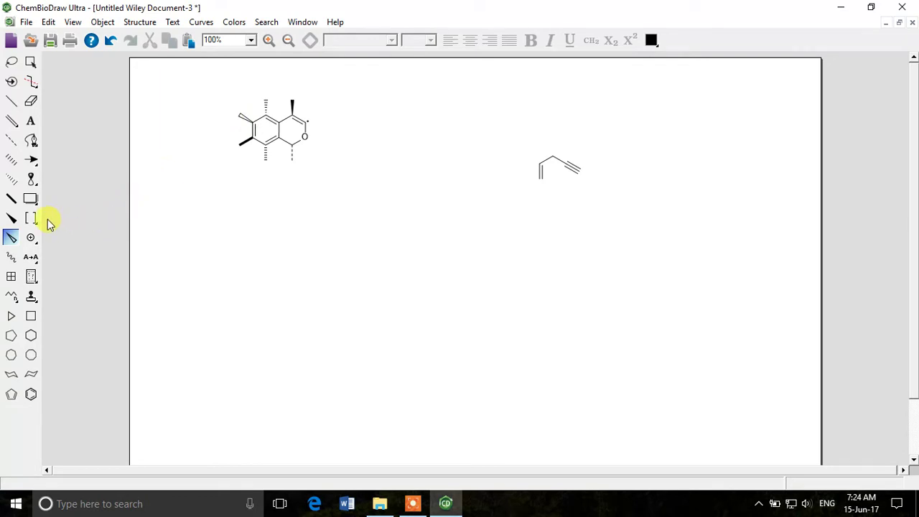
Place cloverleaf d-orbitals on the empty page and on the enyne's upper atom.
left_click(32, 180)
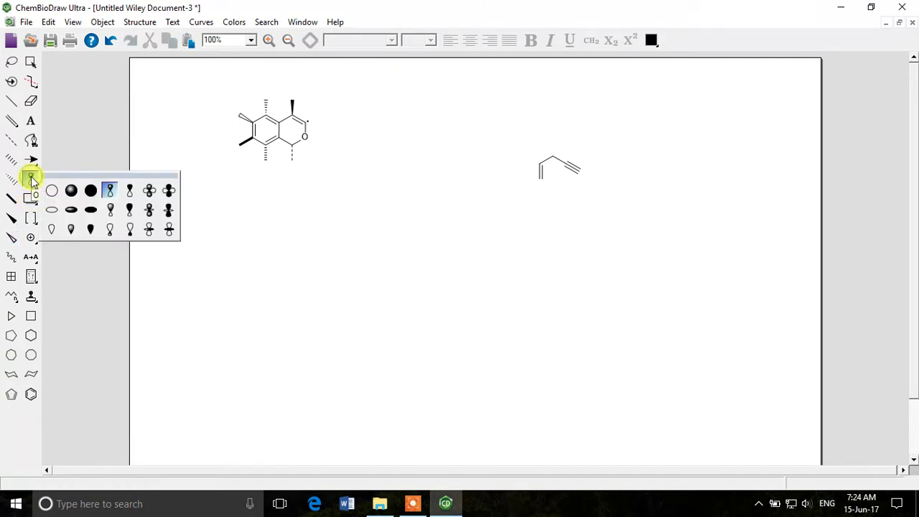
left_click(149, 190)
left_click(341, 214)
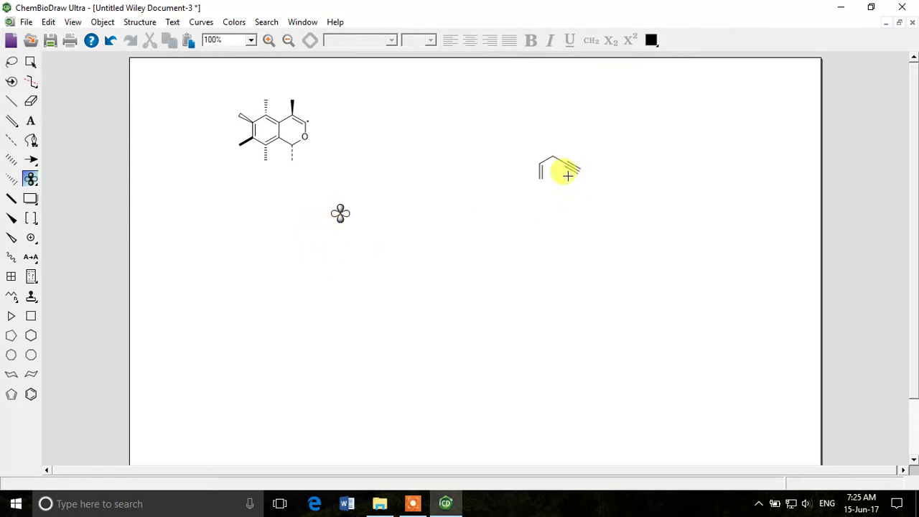
left_click(551, 150)
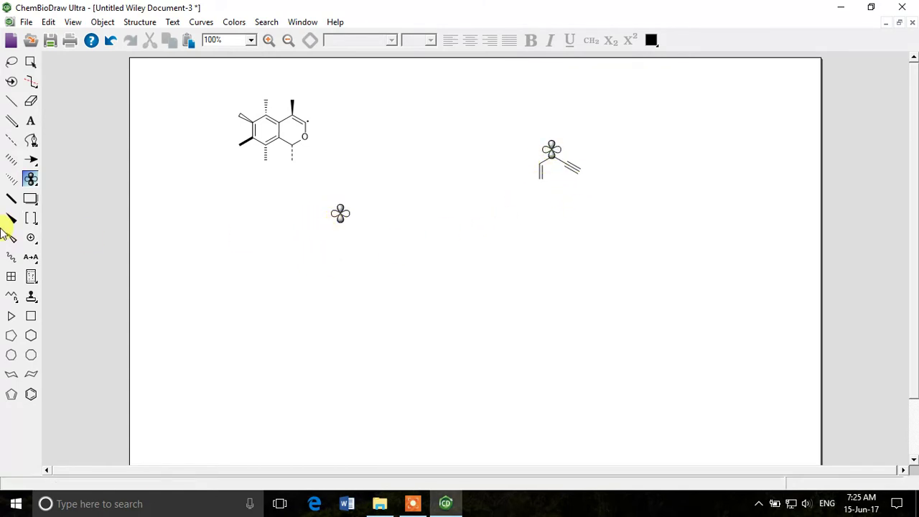
Place a single-lobe orbital to the right of the ring structure.
left_click(33, 179)
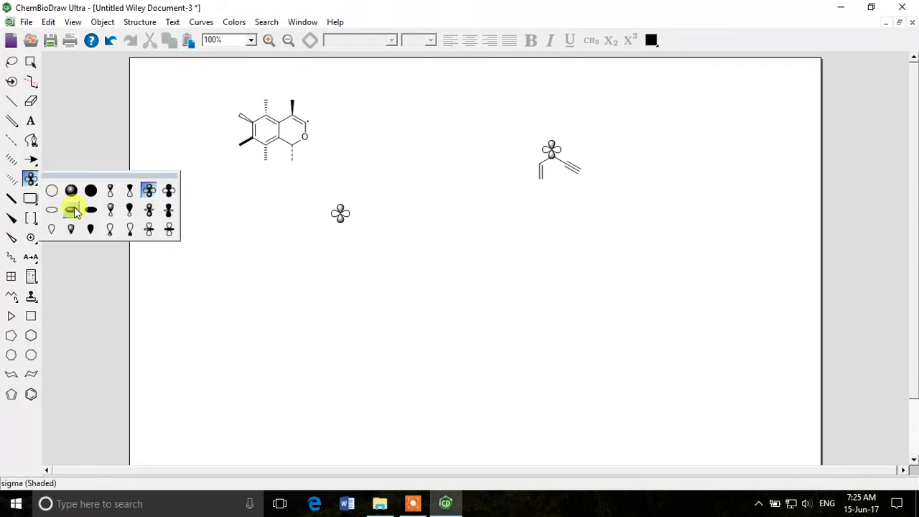
left_click(110, 209)
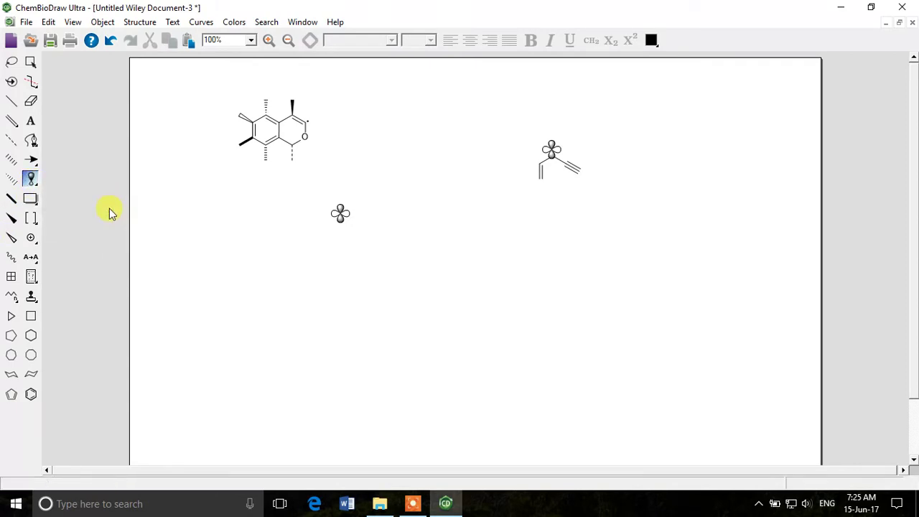
left_click(335, 124)
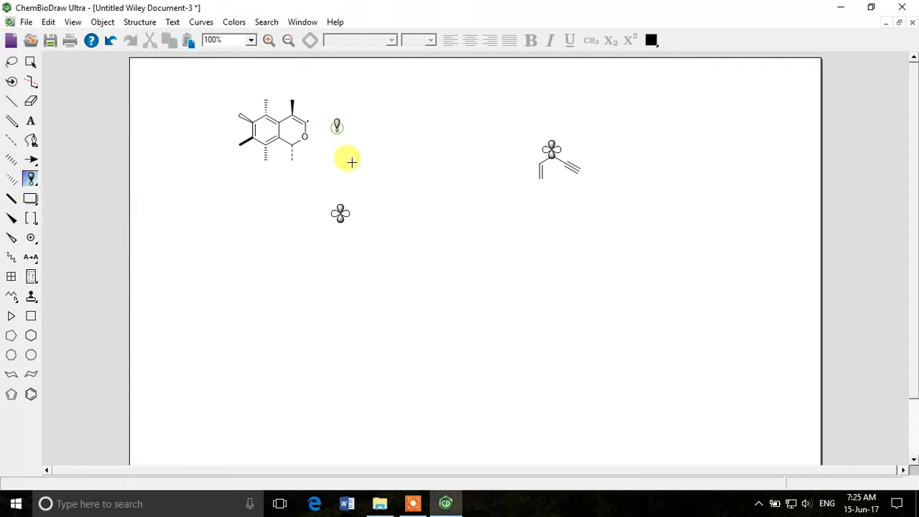
Draw a shadowed circle near the page centre.
left_click(32, 200)
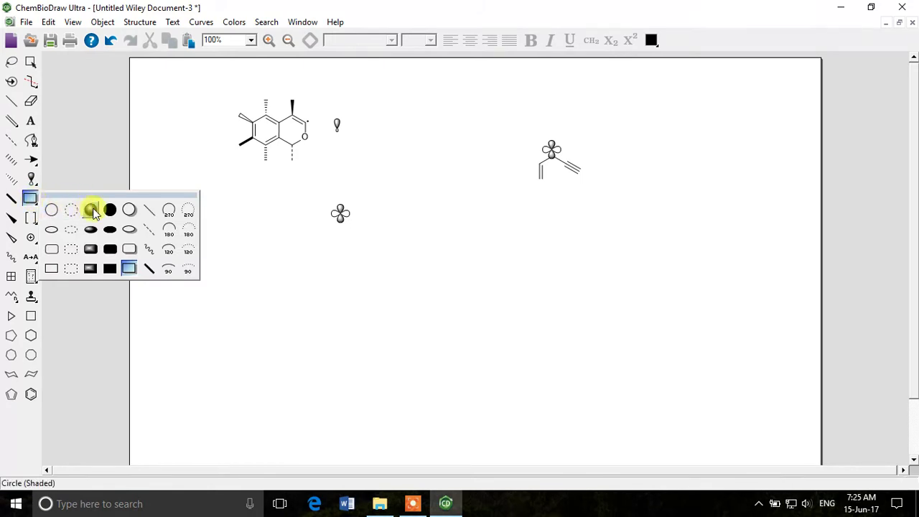
left_click(133, 212)
left_click_drag(445, 209, 471, 234)
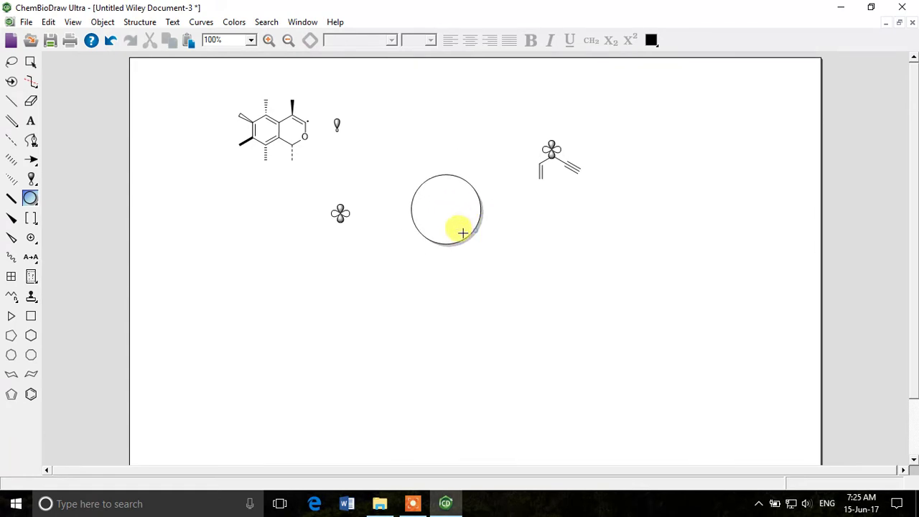
Draw a shaded rounded rectangle at the page's upper right.
left_click(32, 217)
left_click(29, 198)
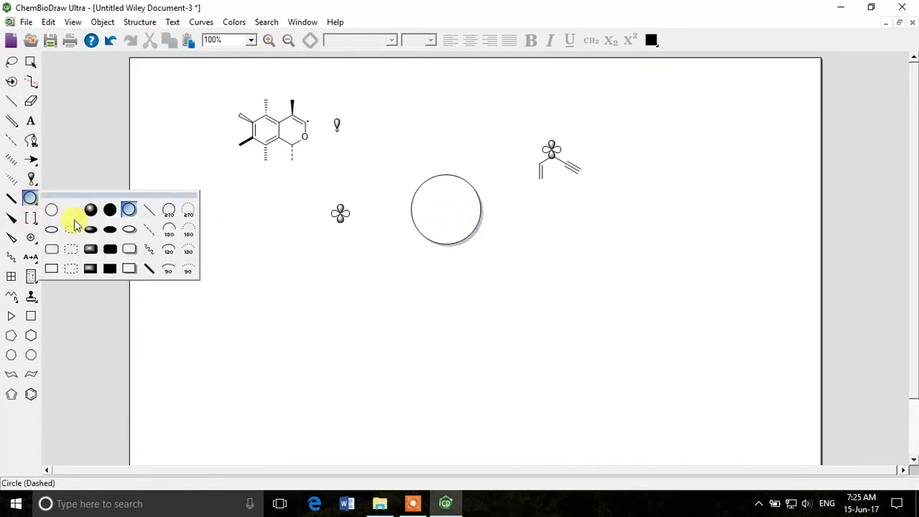
left_click(94, 253)
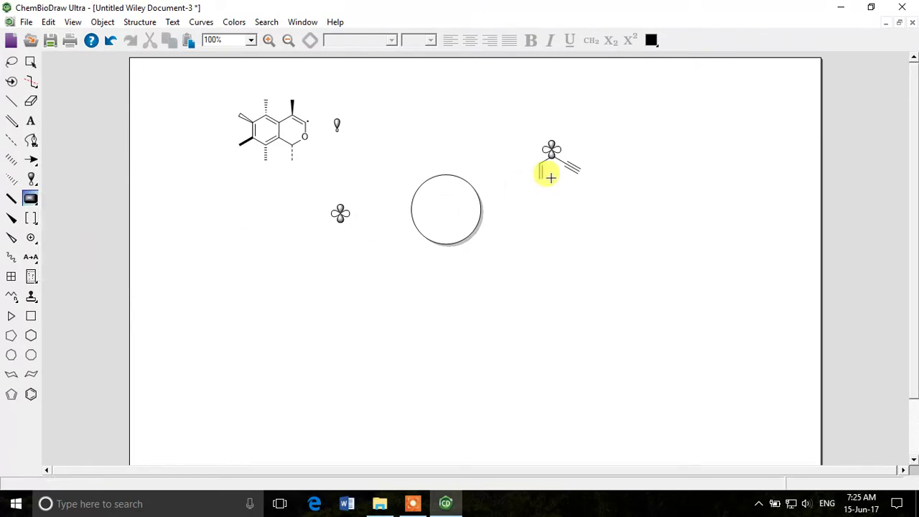
mouse_move(781, 108)
left_mouse_down()
mouse_move(683, 146)
mouse_move(667, 156)
mouse_move(667, 176)
left_mouse_up()
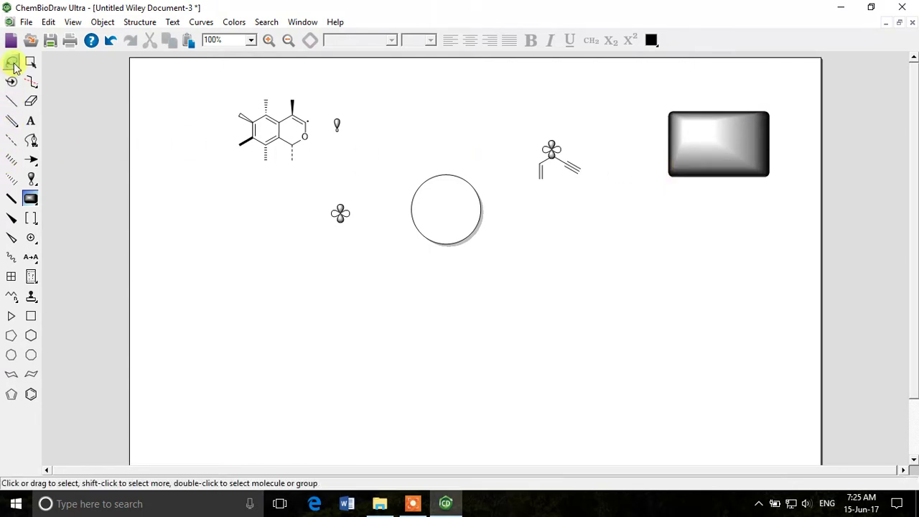
left_click(11, 62)
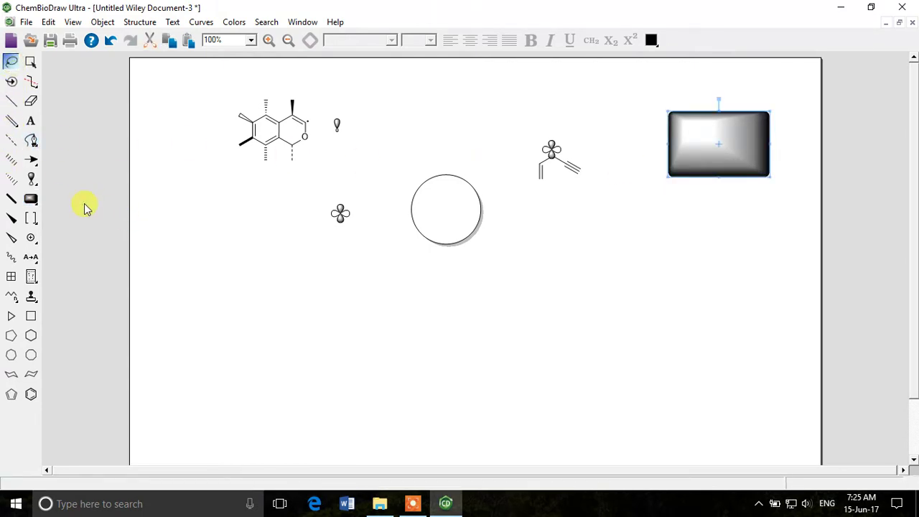
Enclose the fused-ring molecule in square brackets with a circled positive charge at top right.
left_click(34, 221)
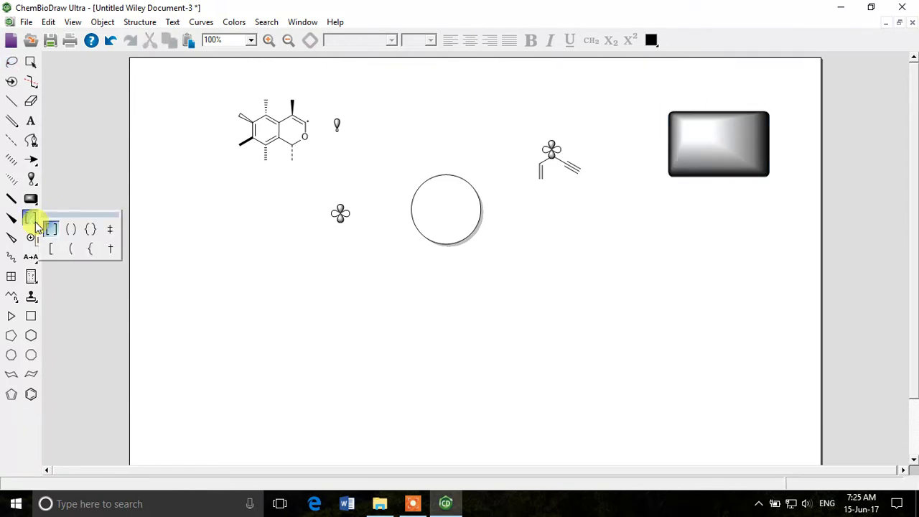
left_click(50, 228)
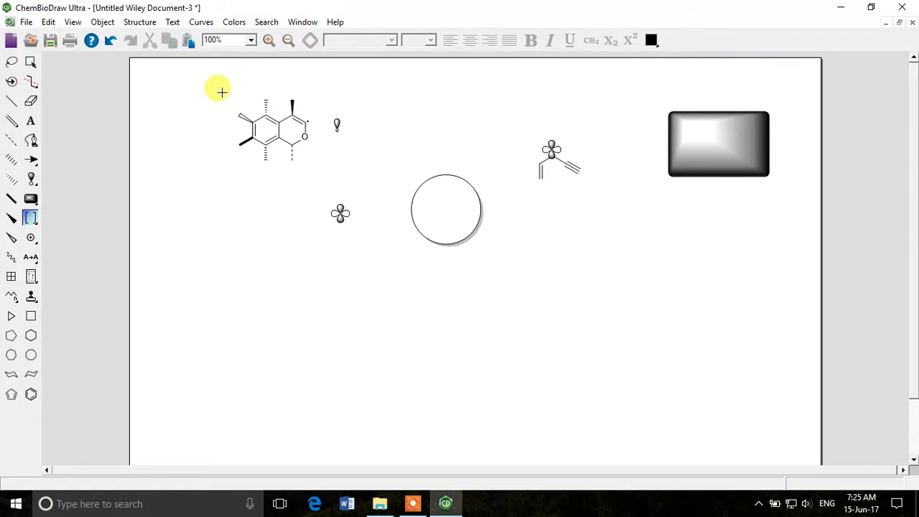
left_click_drag(222, 92, 319, 162)
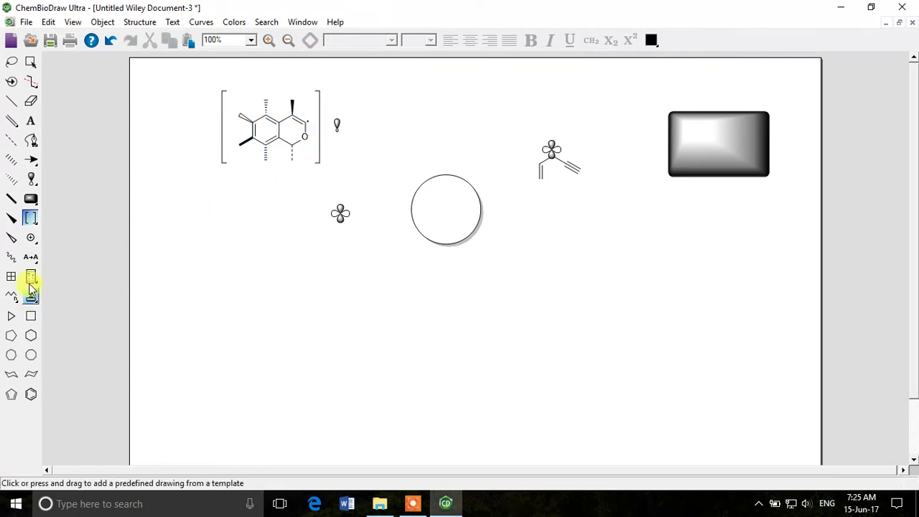
left_click(37, 240)
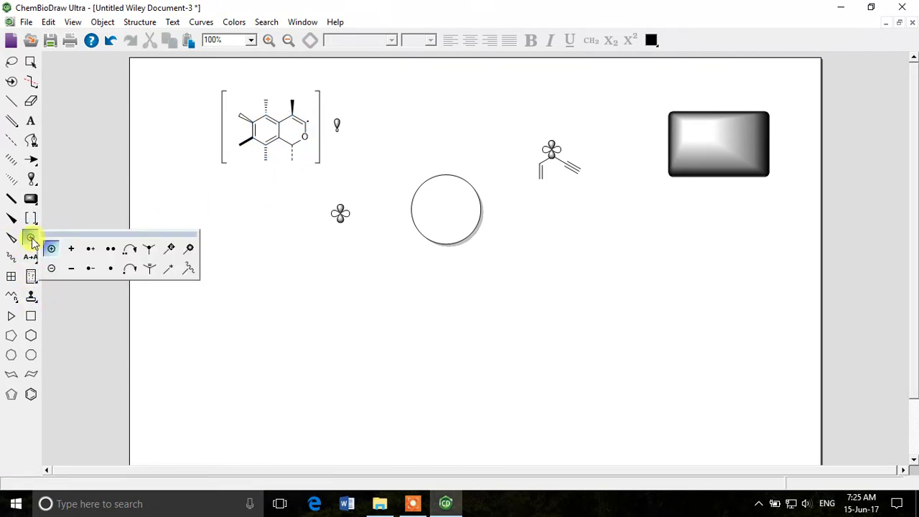
left_click(52, 248)
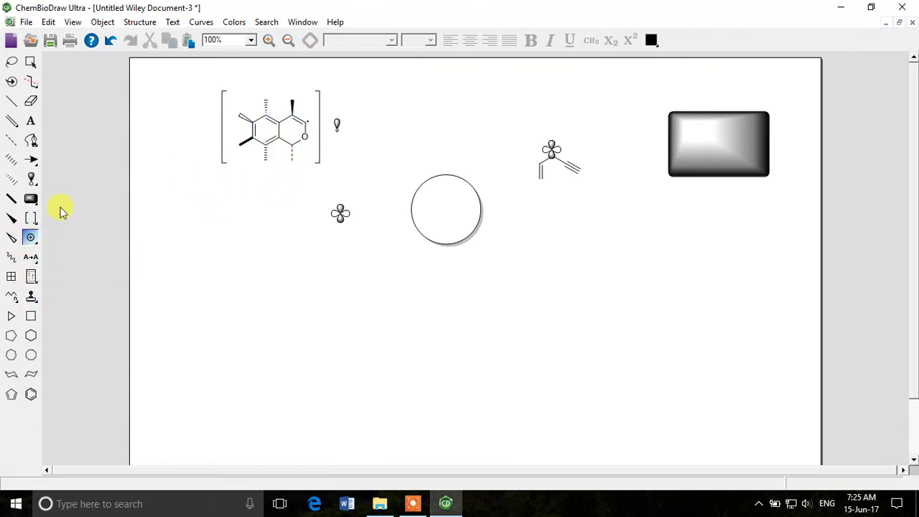
left_click(324, 88)
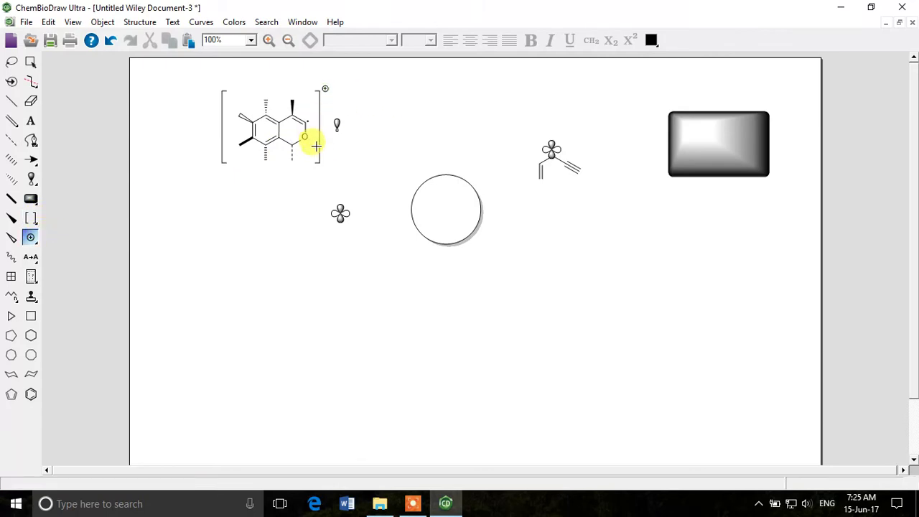
Add a lone pair beside the ring oxygen and a plus charge at the enyne's double-bond end.
left_click(30, 241)
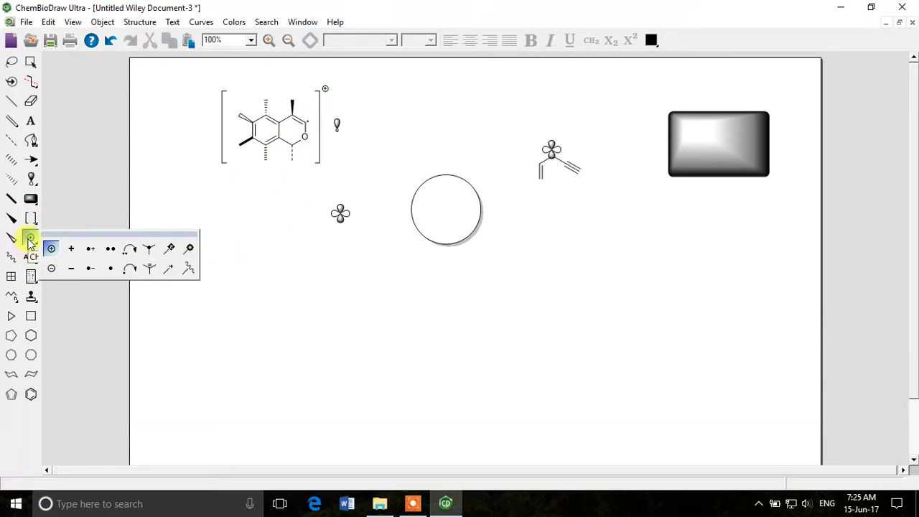
left_click(108, 252)
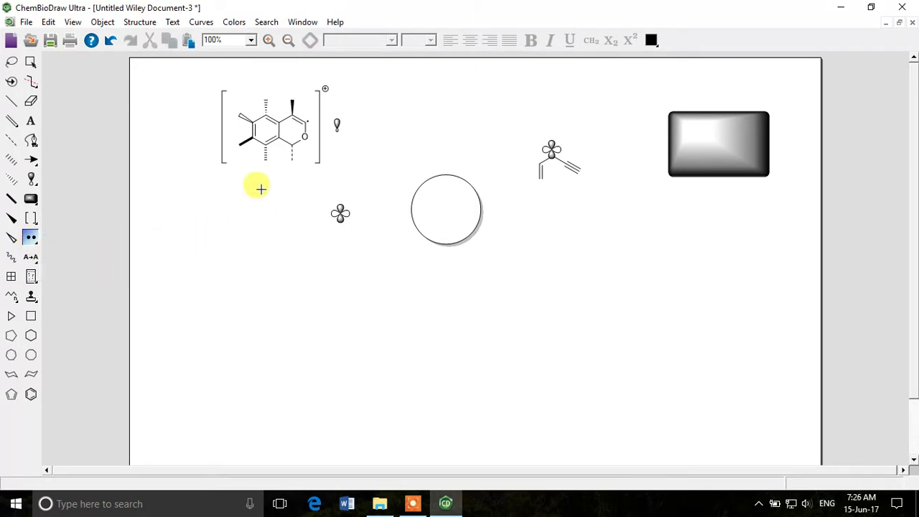
left_click(306, 139)
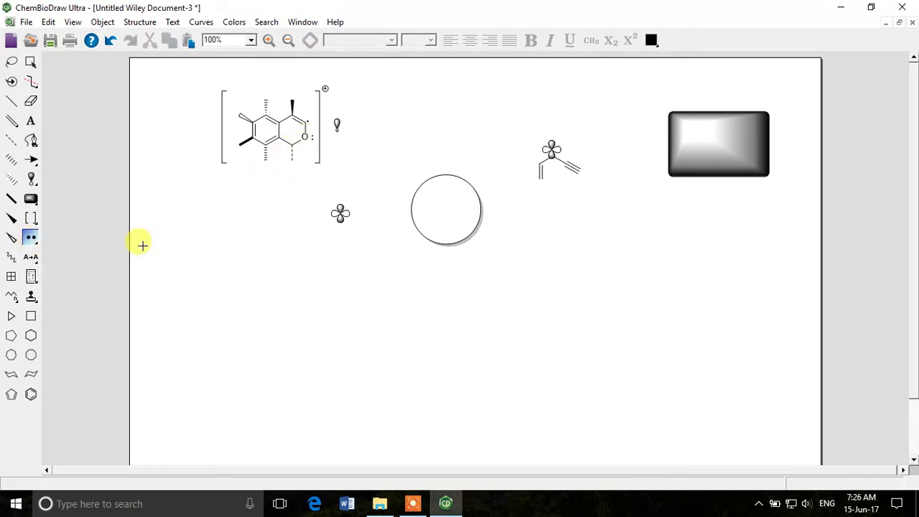
left_click(31, 237)
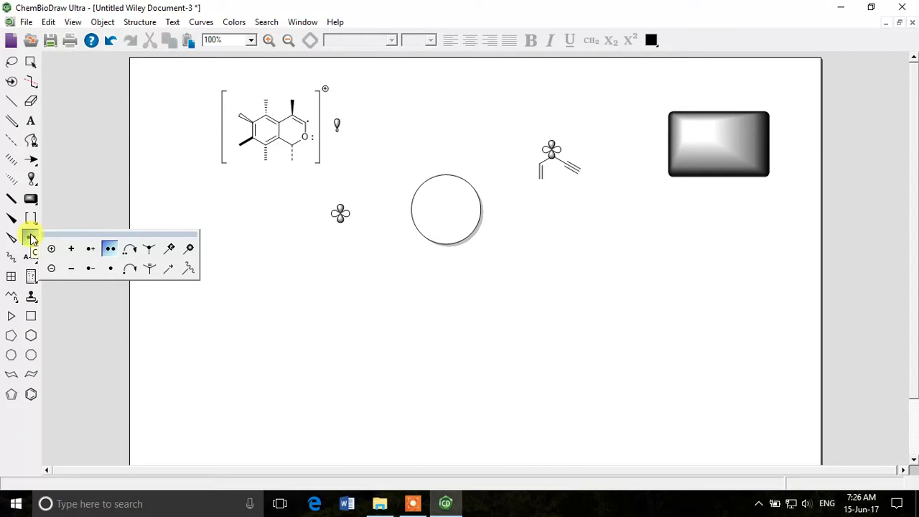
left_click(71, 248)
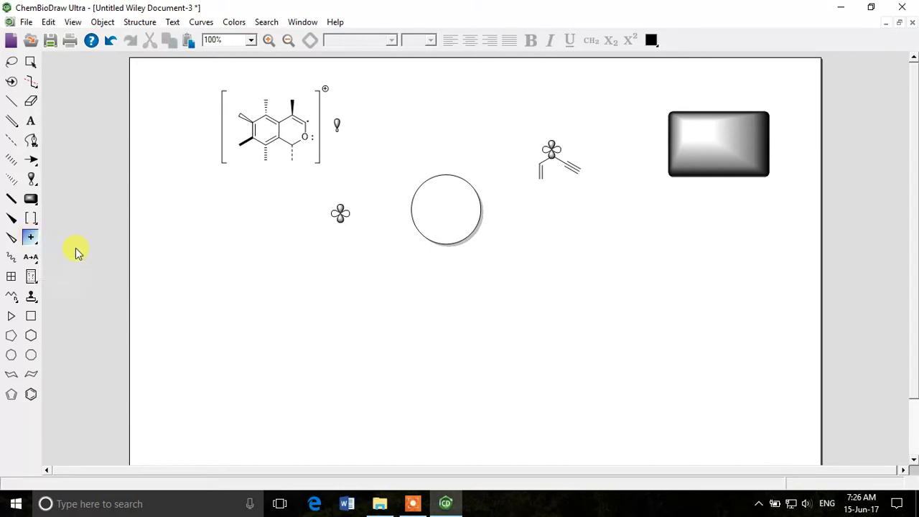
left_click(541, 177)
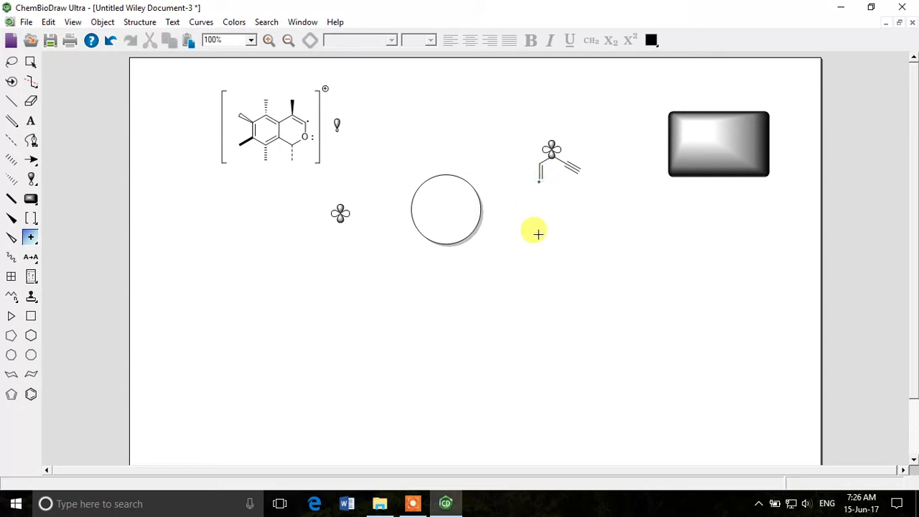
Attach a wavy bond to the small chain and put a query mark on the ring atom beside oxygen.
left_click(12, 257)
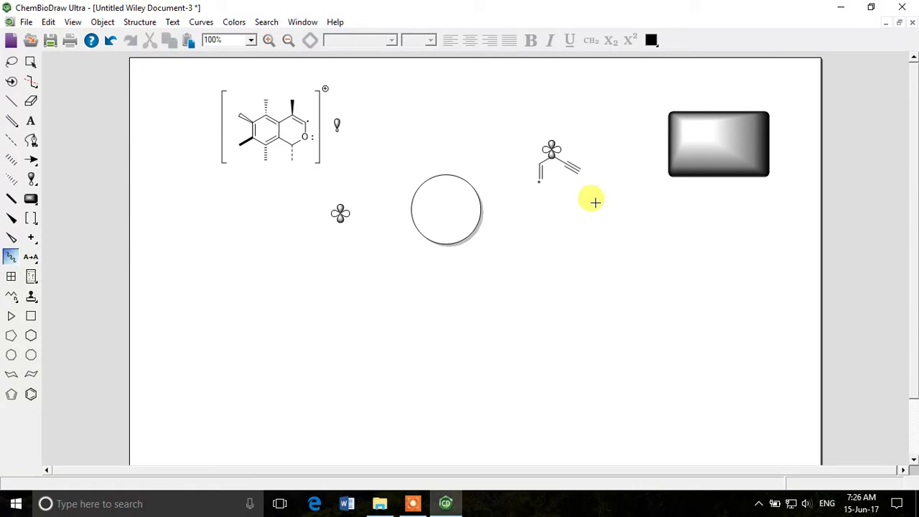
left_click(538, 164)
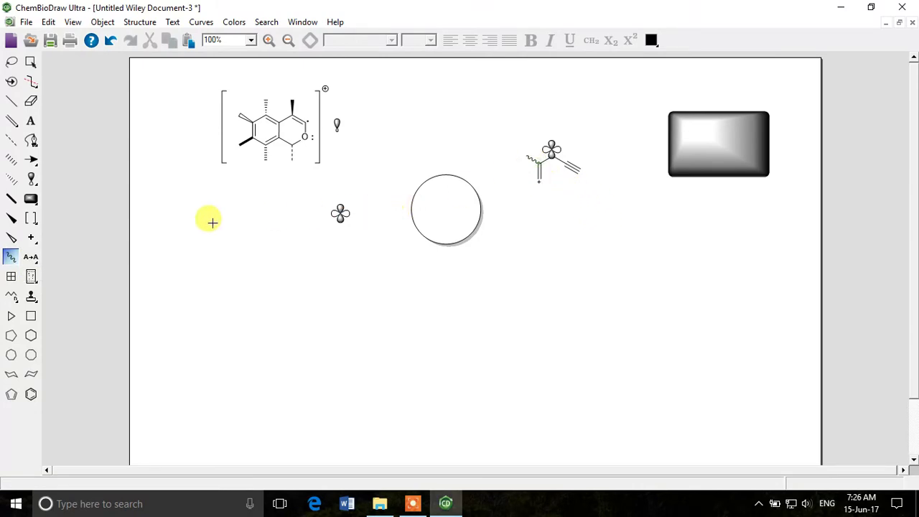
left_click(30, 257)
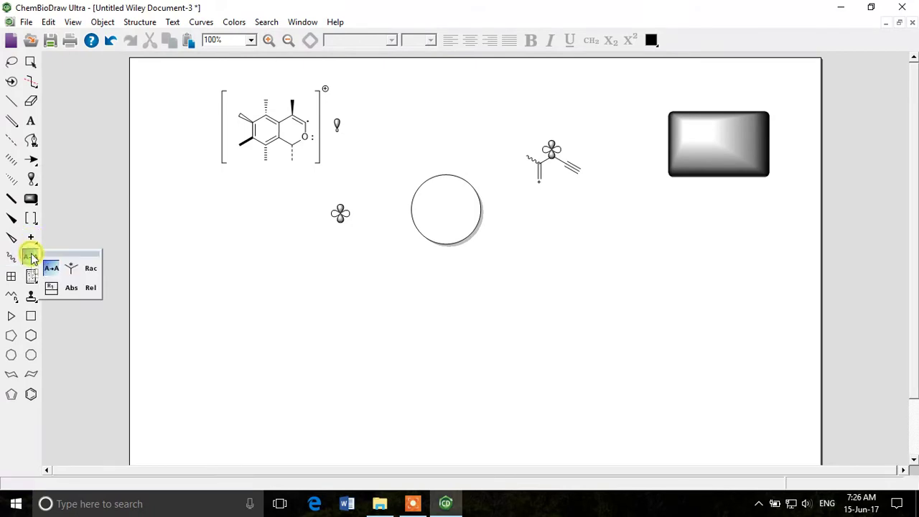
left_click(70, 267)
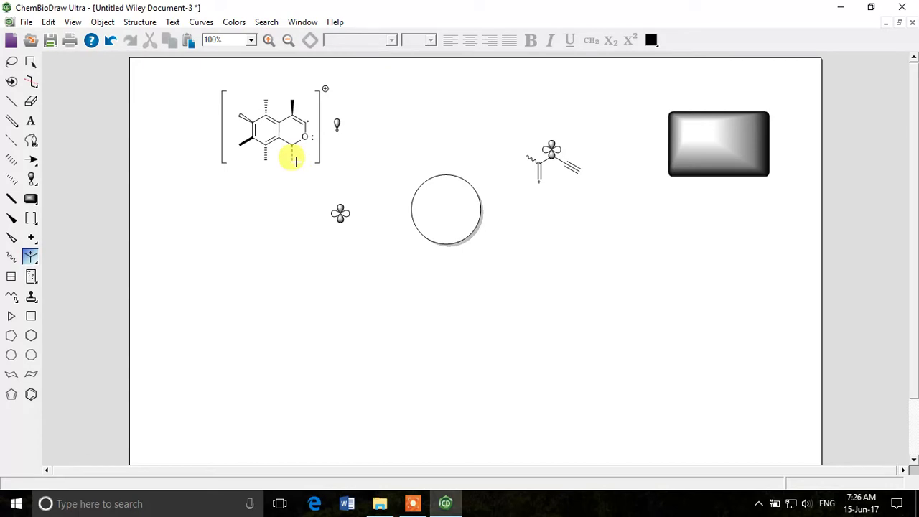
left_click(277, 129)
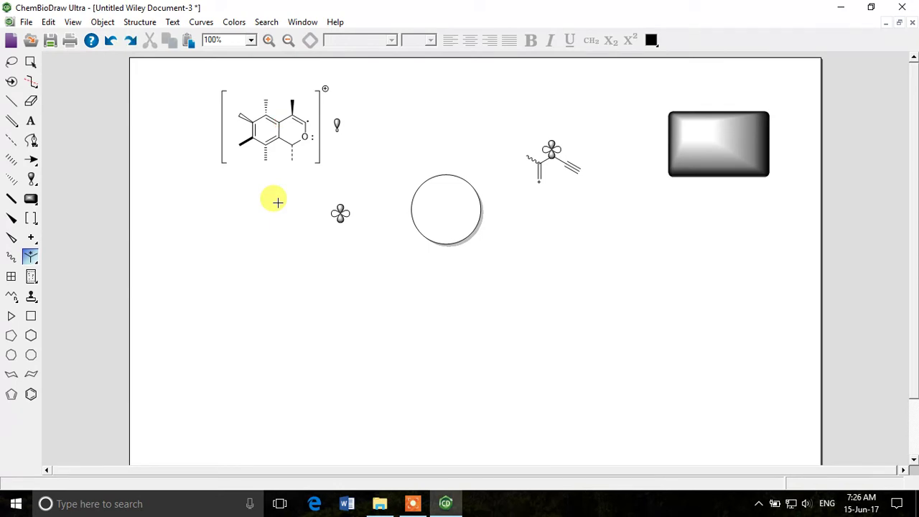
left_click(292, 144)
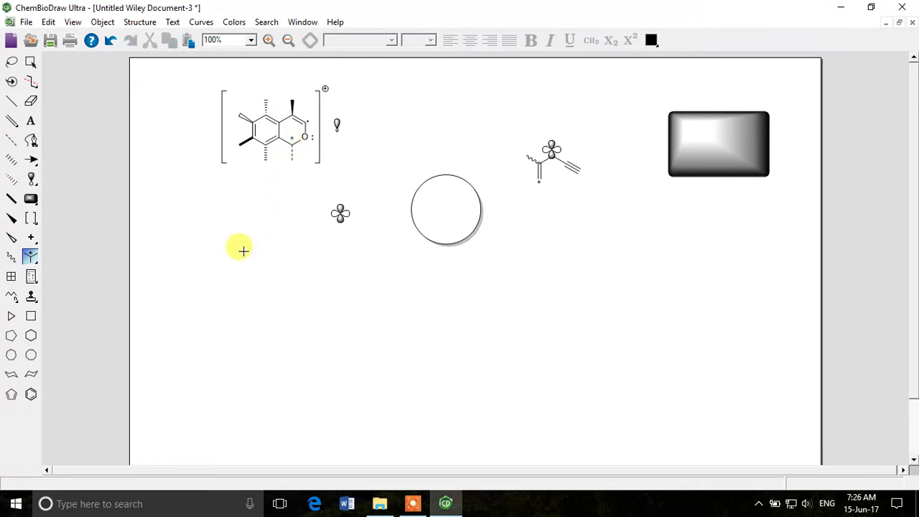
Drag out a 2×2 table under the molecules, then two TLC plates with spot rows beside it.
left_click(12, 278)
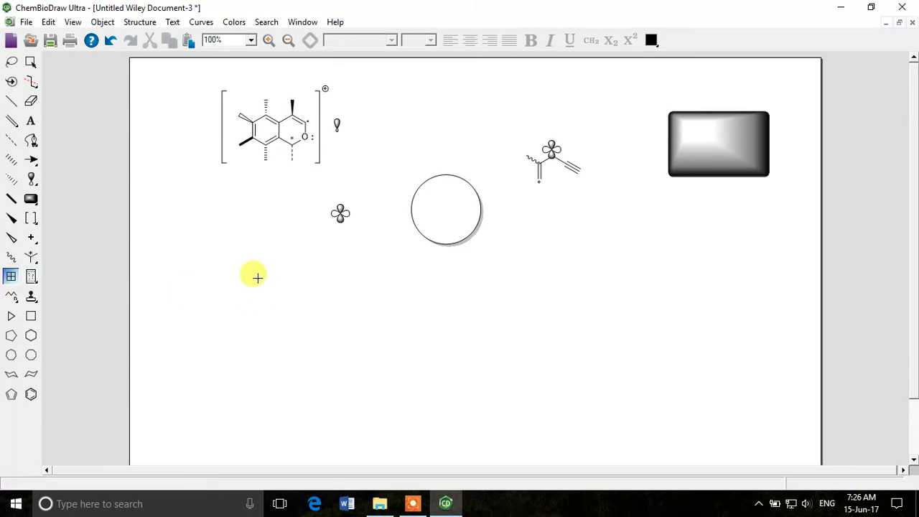
mouse_move(260, 284)
left_mouse_down()
mouse_move(388, 381)
mouse_move(473, 416)
mouse_move(420, 414)
left_mouse_up()
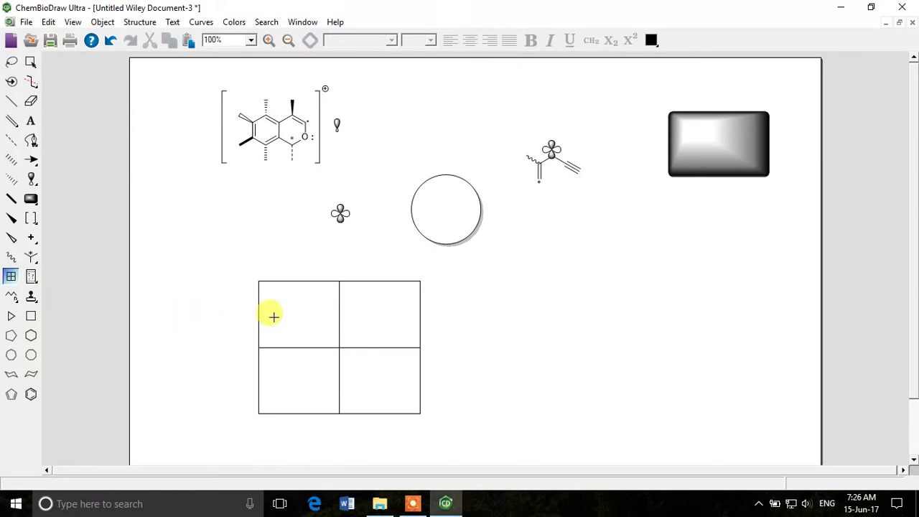
left_click(31, 278)
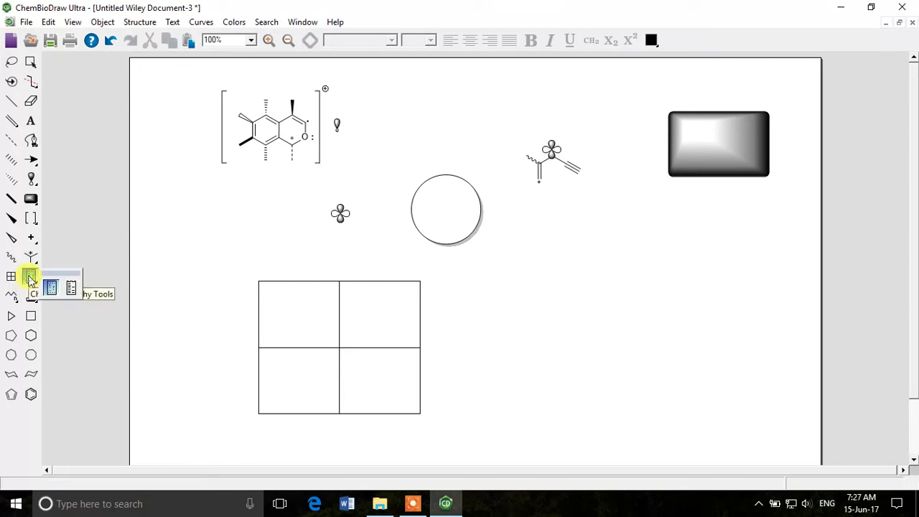
left_click(31, 279)
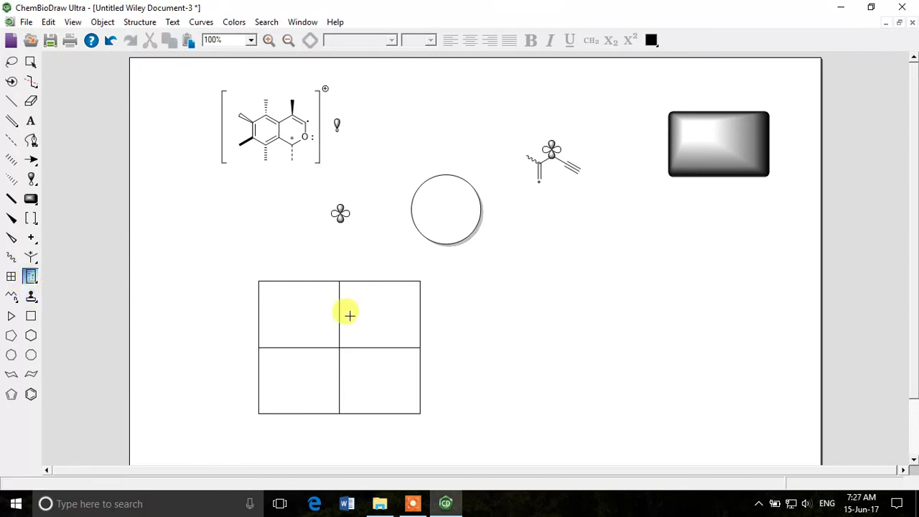
mouse_move(493, 294)
left_mouse_down()
mouse_move(538, 319)
mouse_move(612, 411)
mouse_move(661, 440)
left_mouse_up()
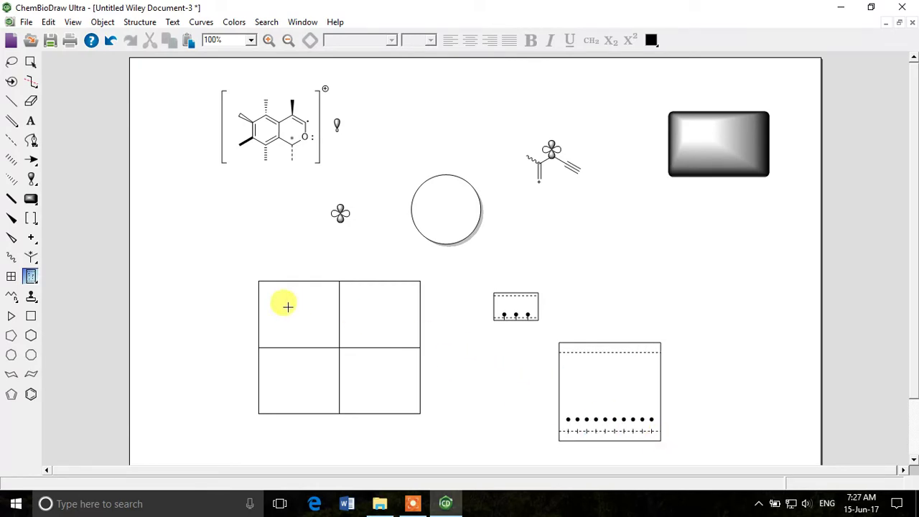
left_click(15, 303)
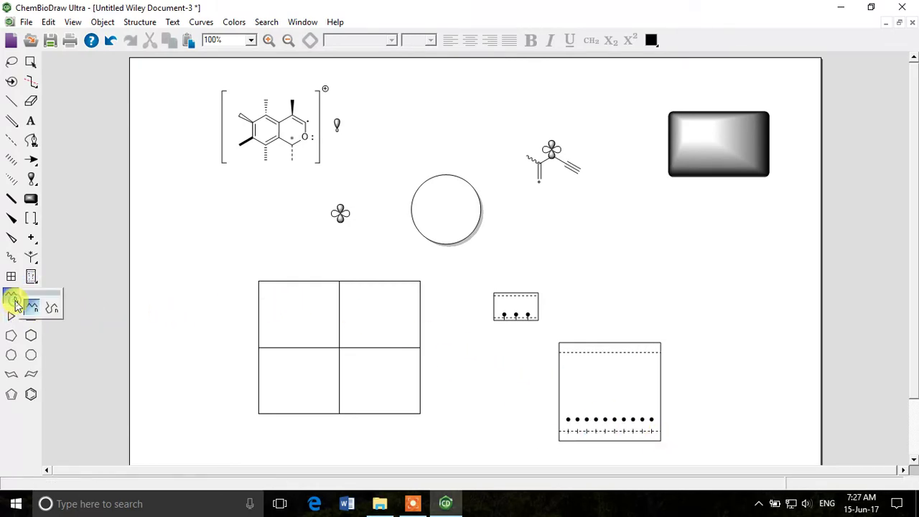
left_click(16, 305)
left_click(607, 253)
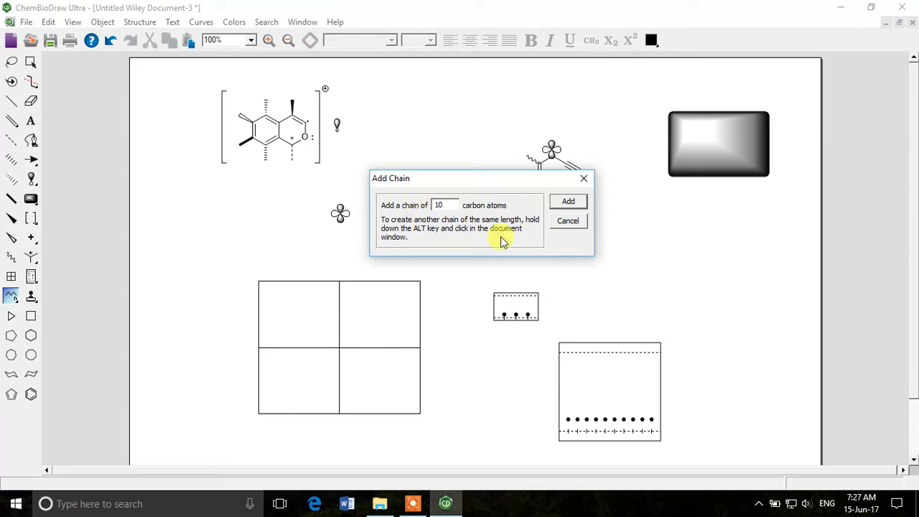
left_click(568, 201)
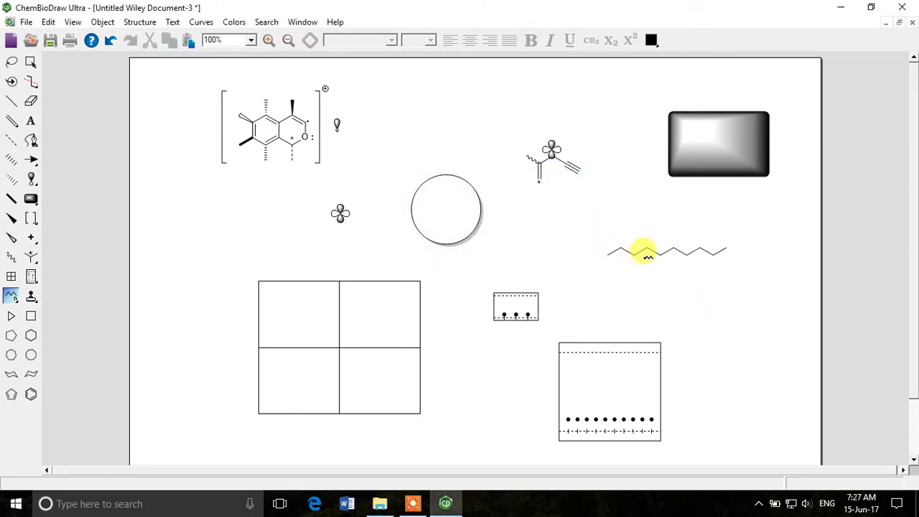
left_click(30, 296)
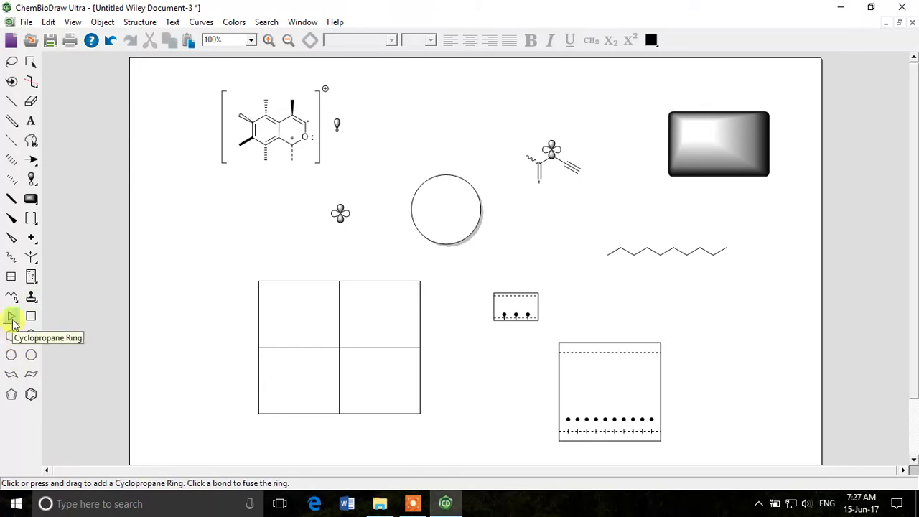
Attach a cyclopropane ring to the wavy-bond fragment's left end.
left_click(12, 318)
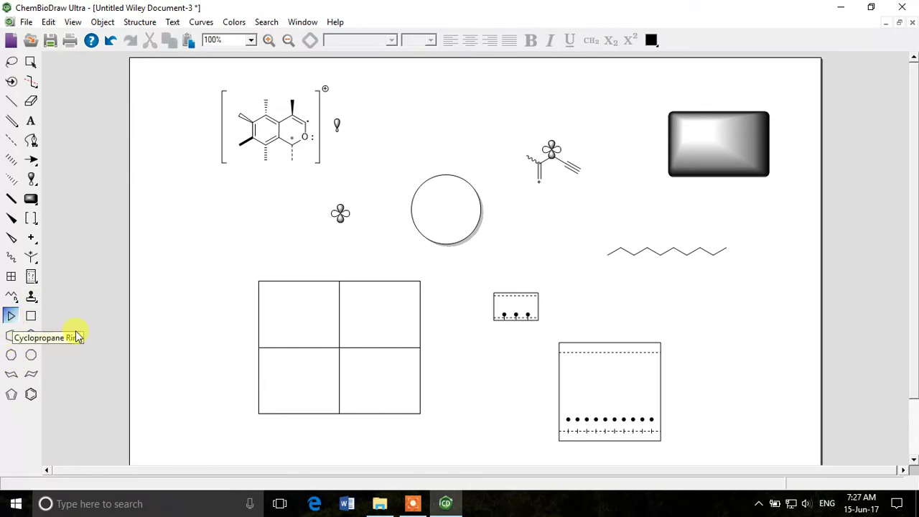
left_click(580, 170)
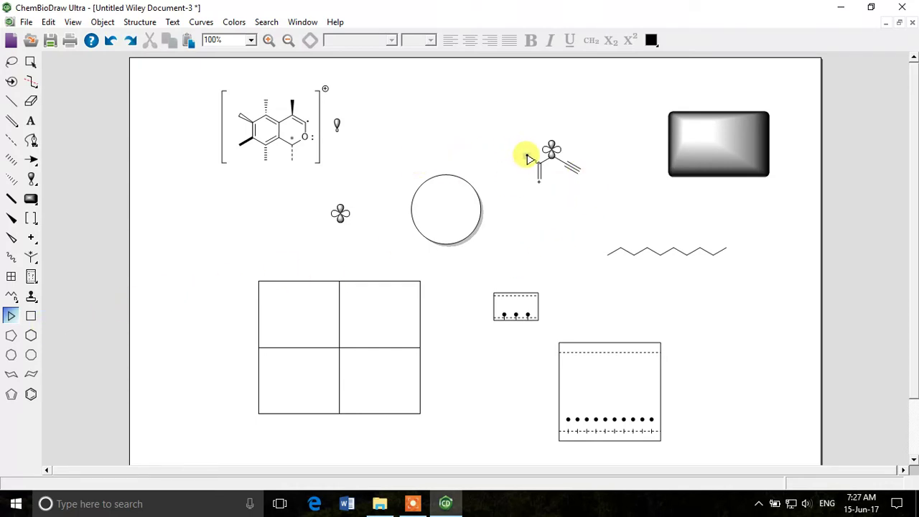
left_click(529, 155)
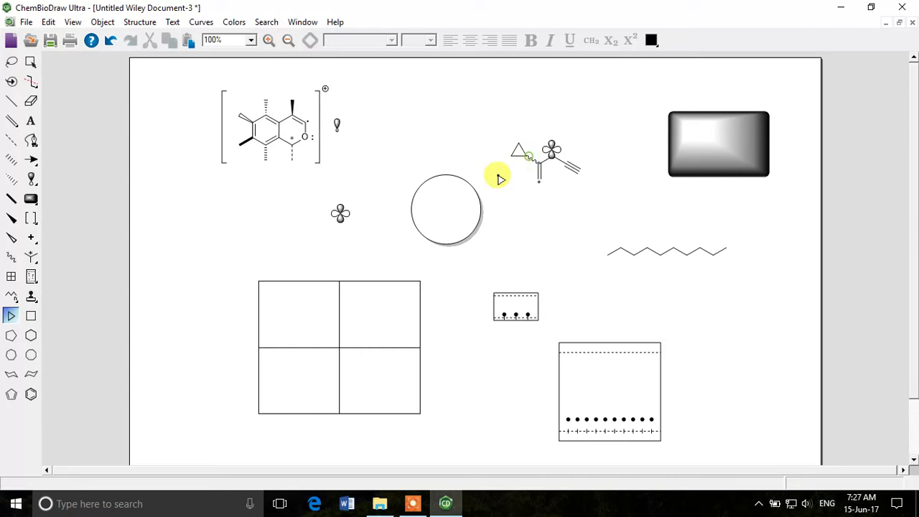
Build a ring chain at the page's left: cyclobutane, cyclopentane, cyclohexane, cycloheptane, then cyclooctane.
left_click(31, 315)
left_click(161, 221)
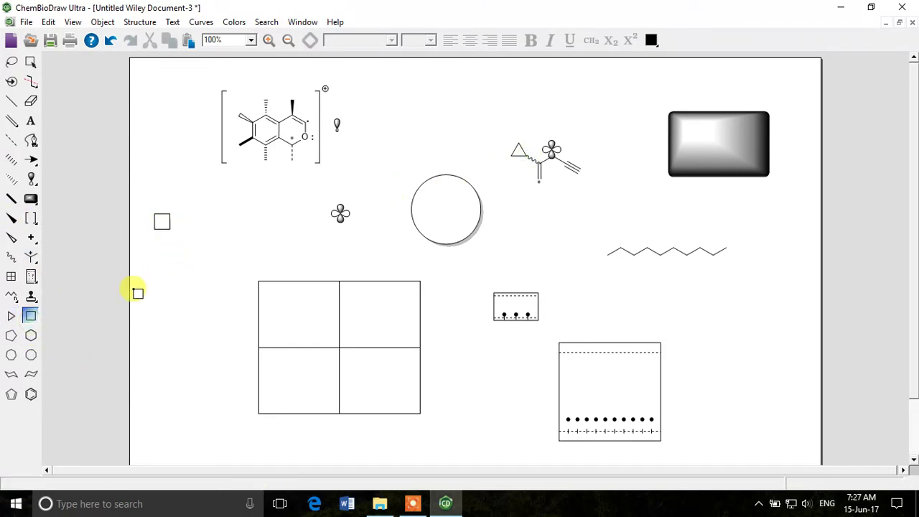
left_click(11, 335)
left_click(171, 231)
left_click(31, 335)
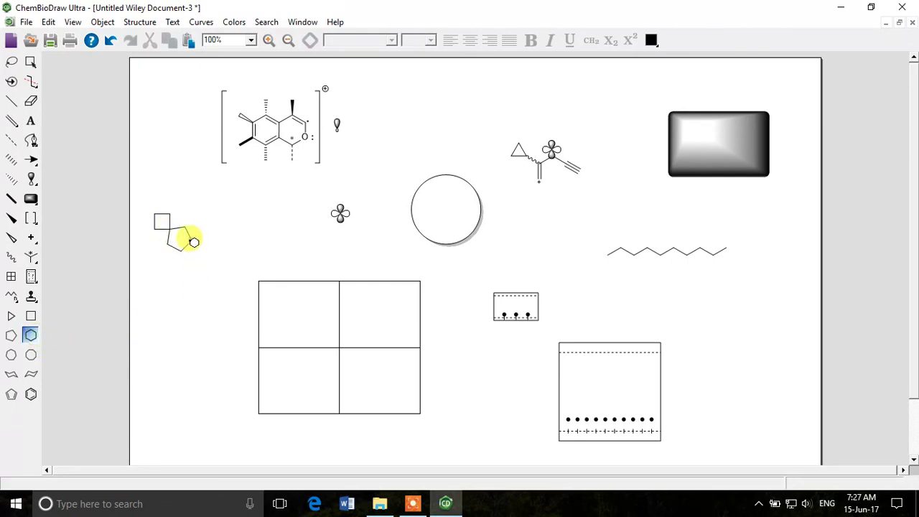
left_click(193, 240)
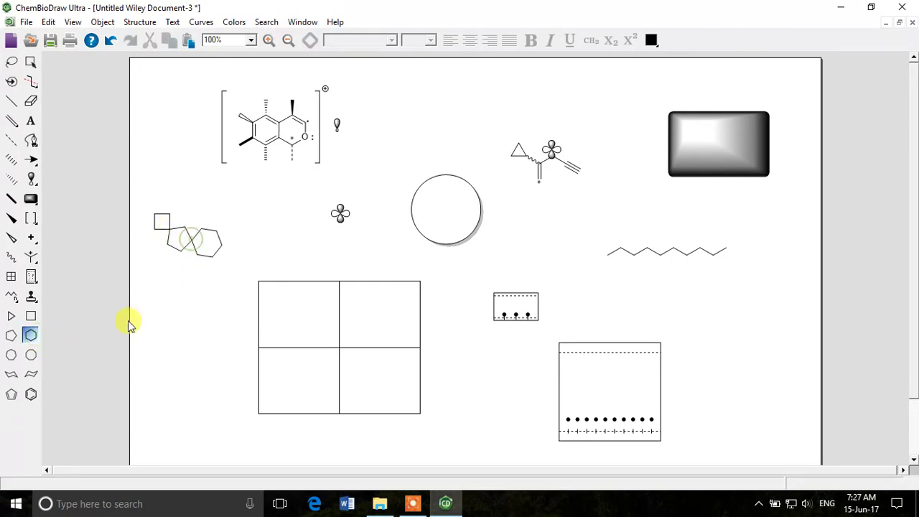
left_click(12, 356)
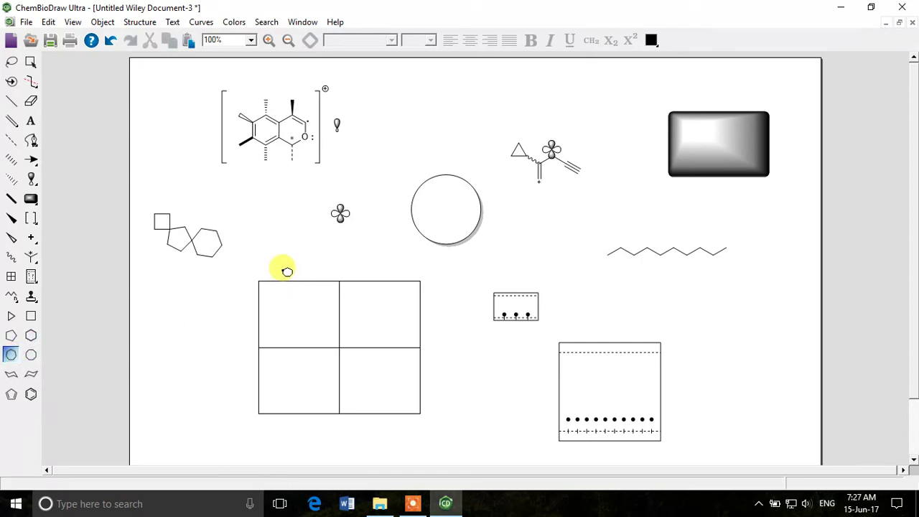
left_click(222, 243)
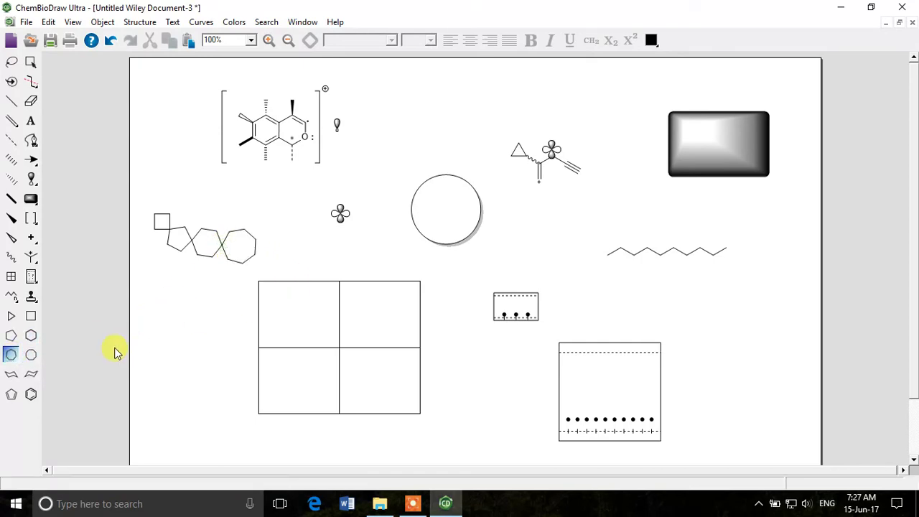
left_click(32, 356)
left_click(258, 242)
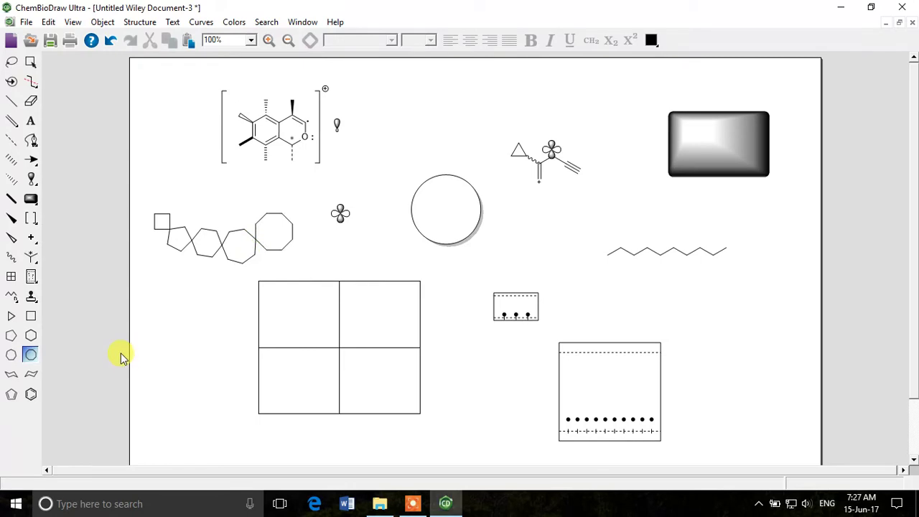
Draw two chair cyclohexanes, one in each orientation, near the top of the page.
left_click(11, 376)
left_click_drag(384, 87, 448, 151)
left_click(30, 373)
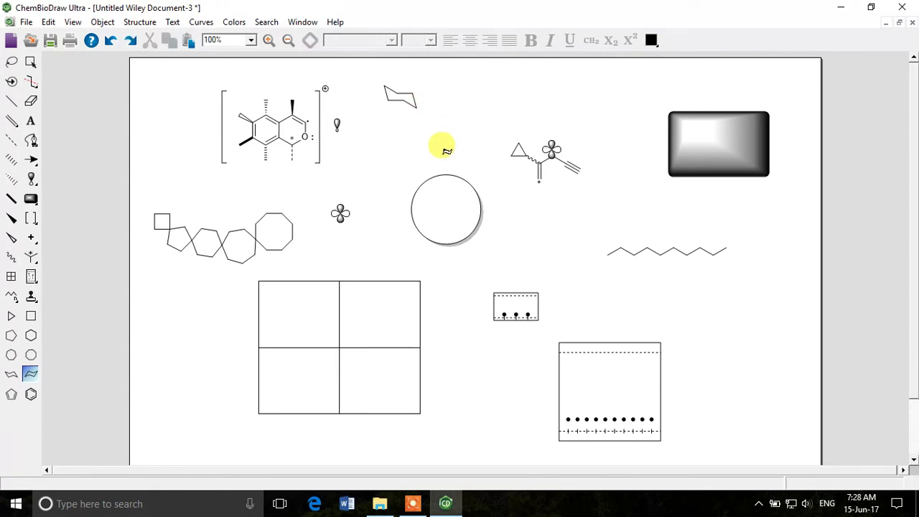
left_click_drag(436, 86, 450, 142)
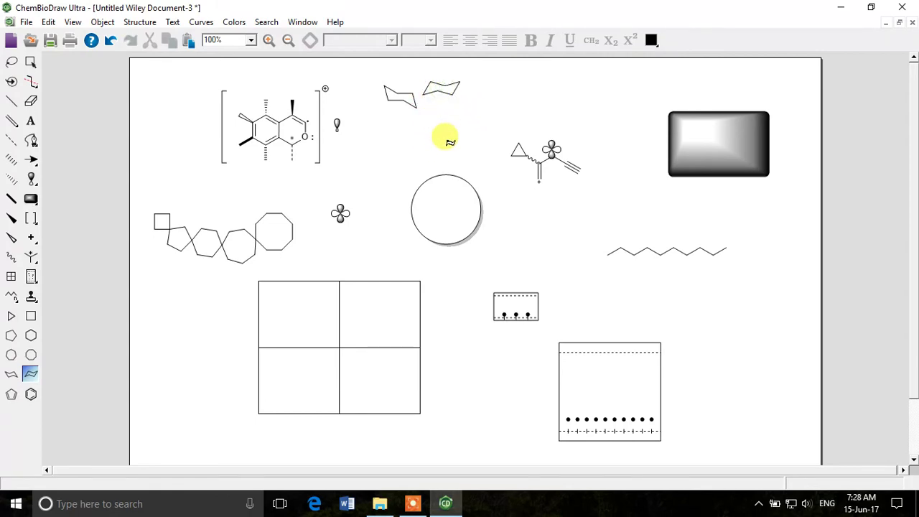
Add a cyclopentadiene at the square's corner and a benzene ring above the ring chain.
left_click(12, 397)
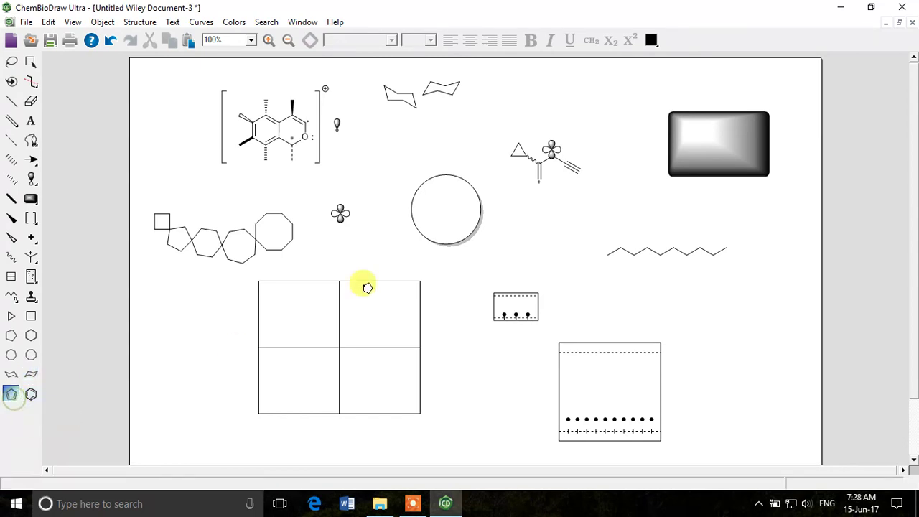
left_click(173, 217)
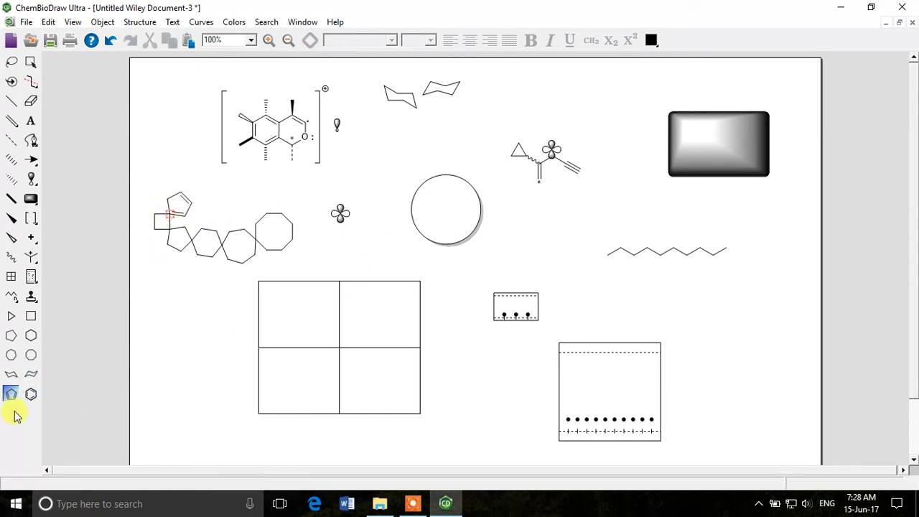
left_click(31, 394)
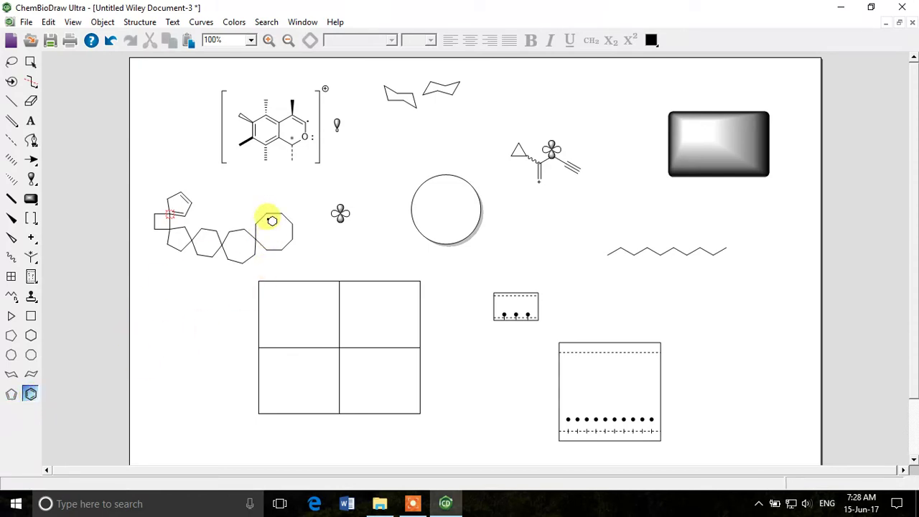
left_click(235, 189)
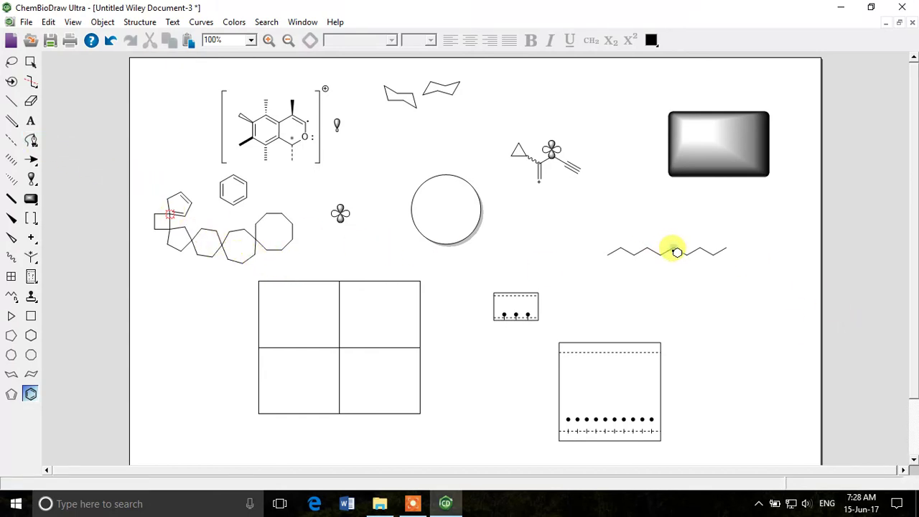
Relabel the zigzag chain's middle carbon as NH and draw a methyl bond onto the nitrogen.
left_click(31, 120)
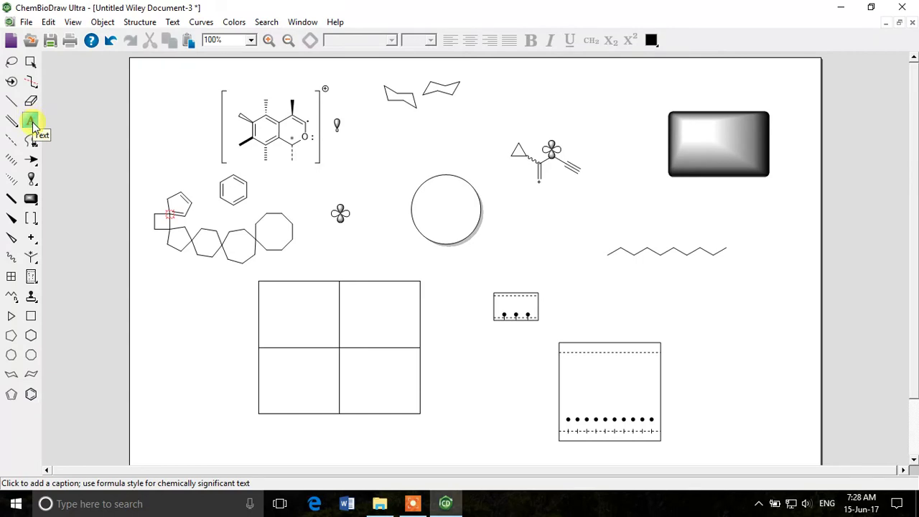
left_click(673, 246)
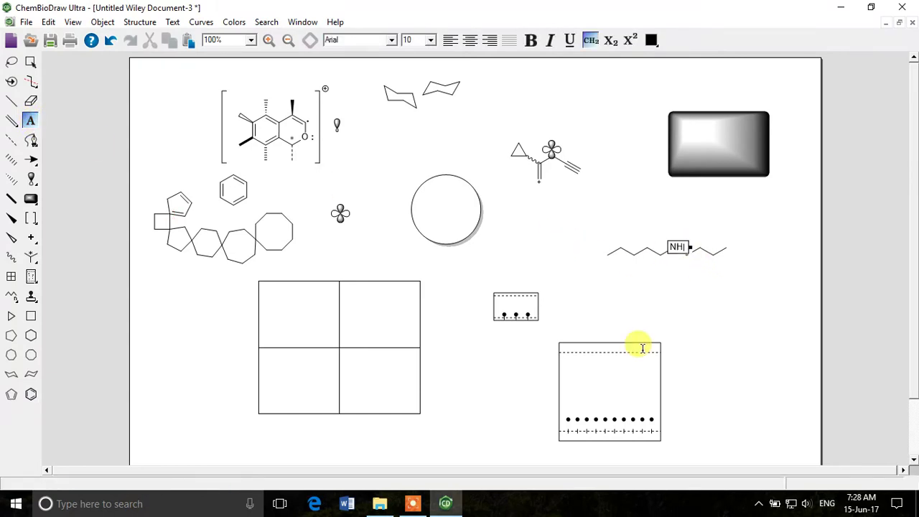
left_click(11, 61)
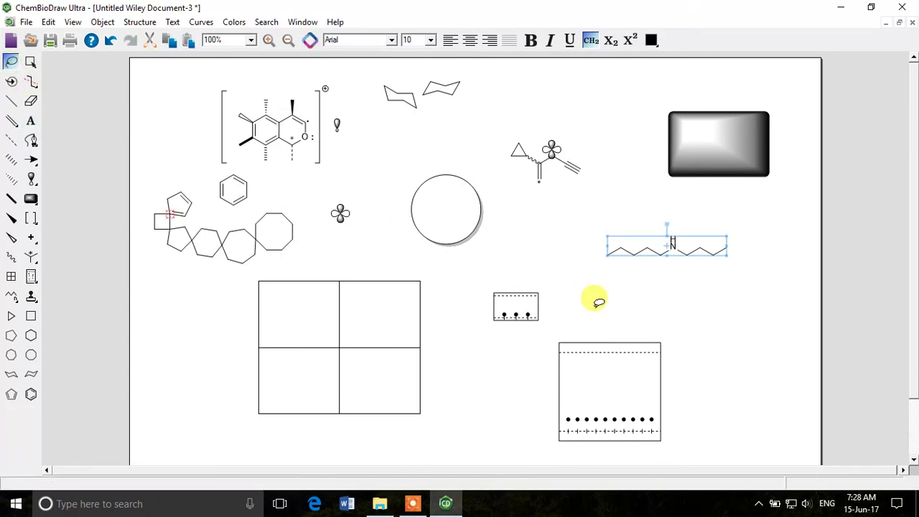
left_click(707, 294)
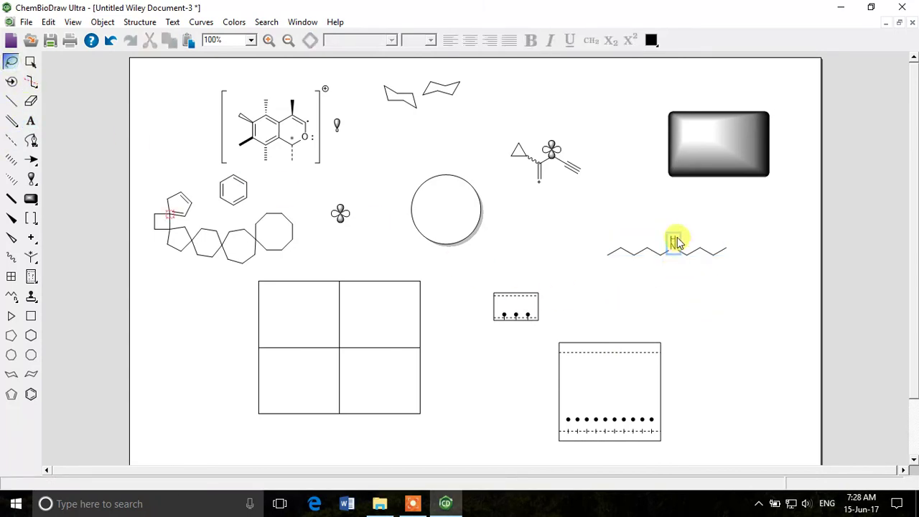
left_click(16, 102)
left_click(673, 245)
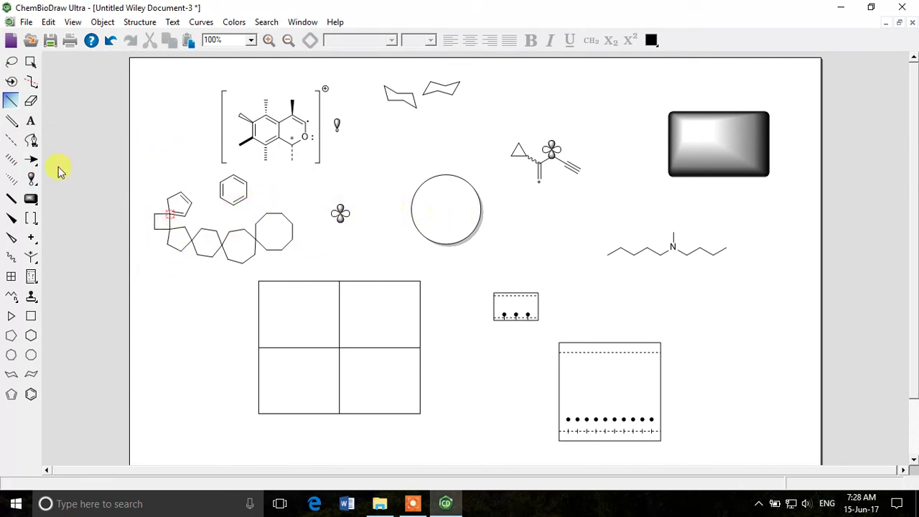
left_click(11, 61)
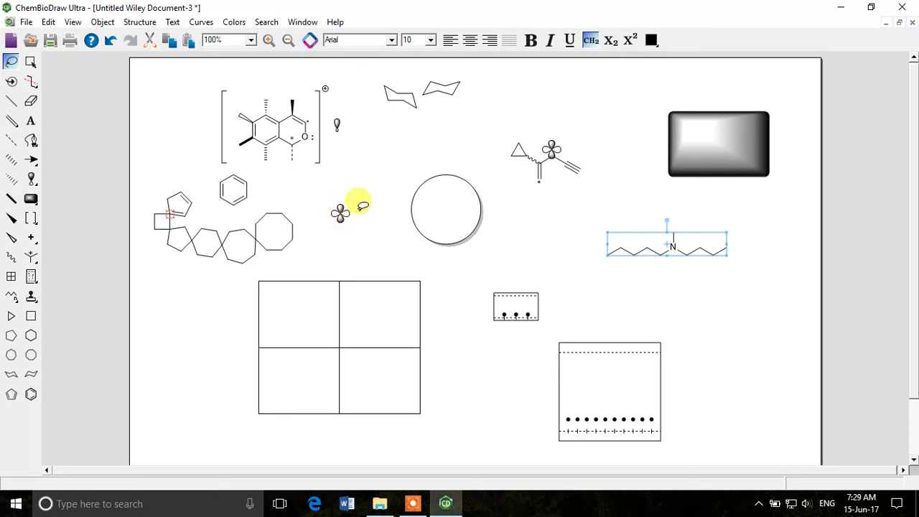
mouse_move(361, 198)
left_mouse_down()
mouse_move(321, 209)
mouse_move(342, 250)
mouse_move(365, 238)
mouse_move(359, 185)
left_mouse_up()
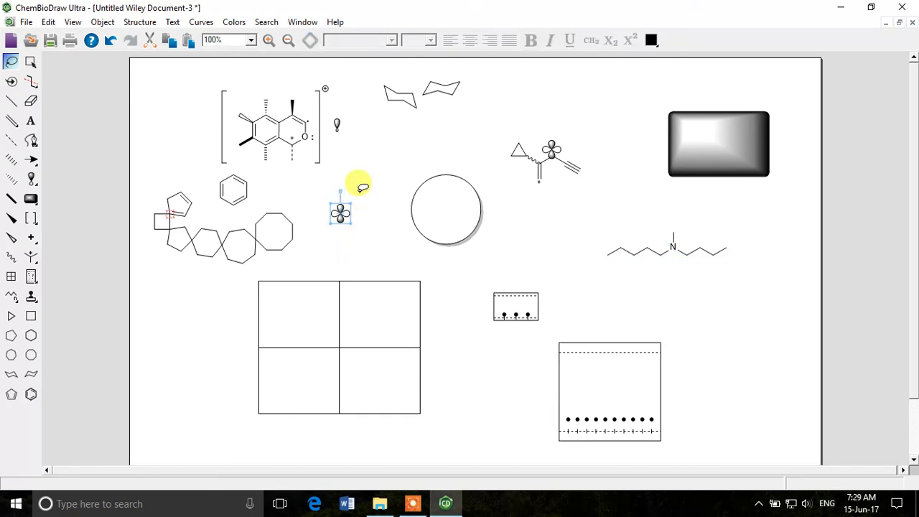
left_click(297, 251)
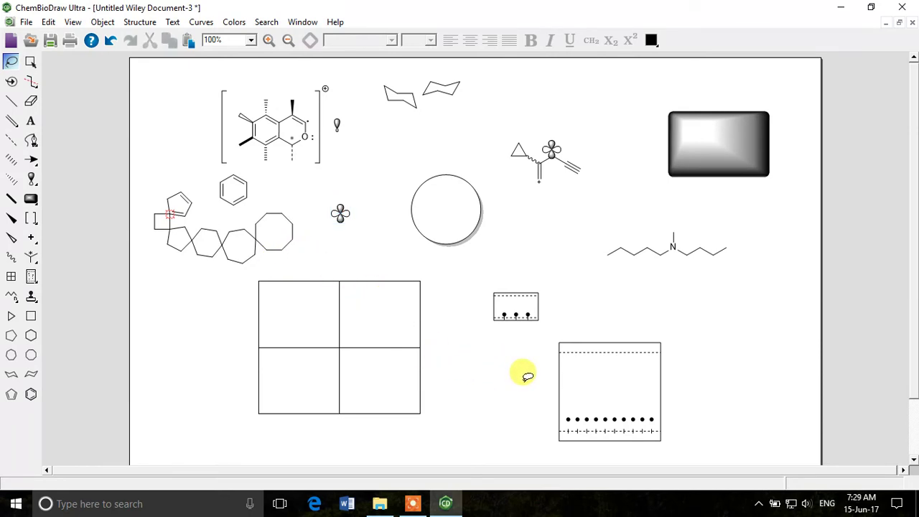